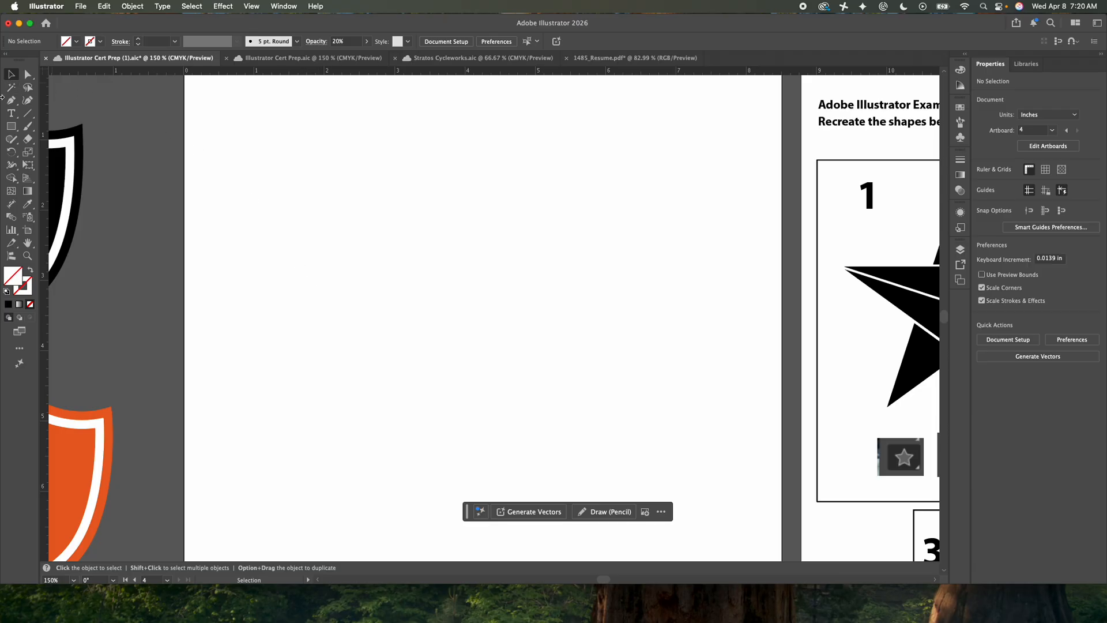
# Draw an open four-point zigzag path about 1.9 in wide and 3.13 in tall on the blank artboard using the Pen tool
pyautogui.click(11, 101)
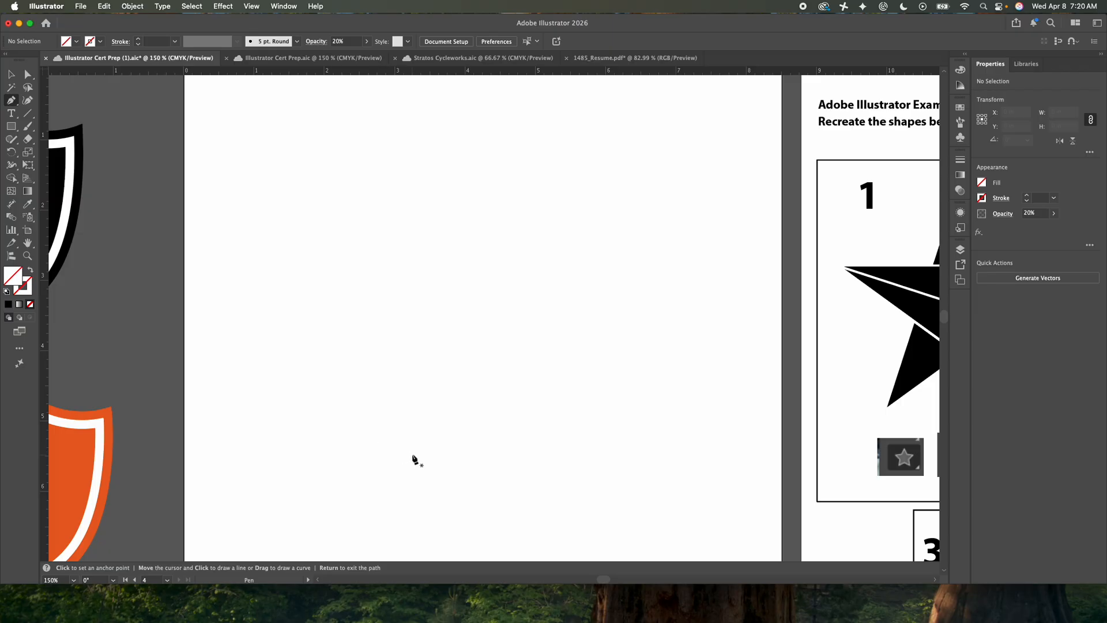
pyautogui.click(411, 455)
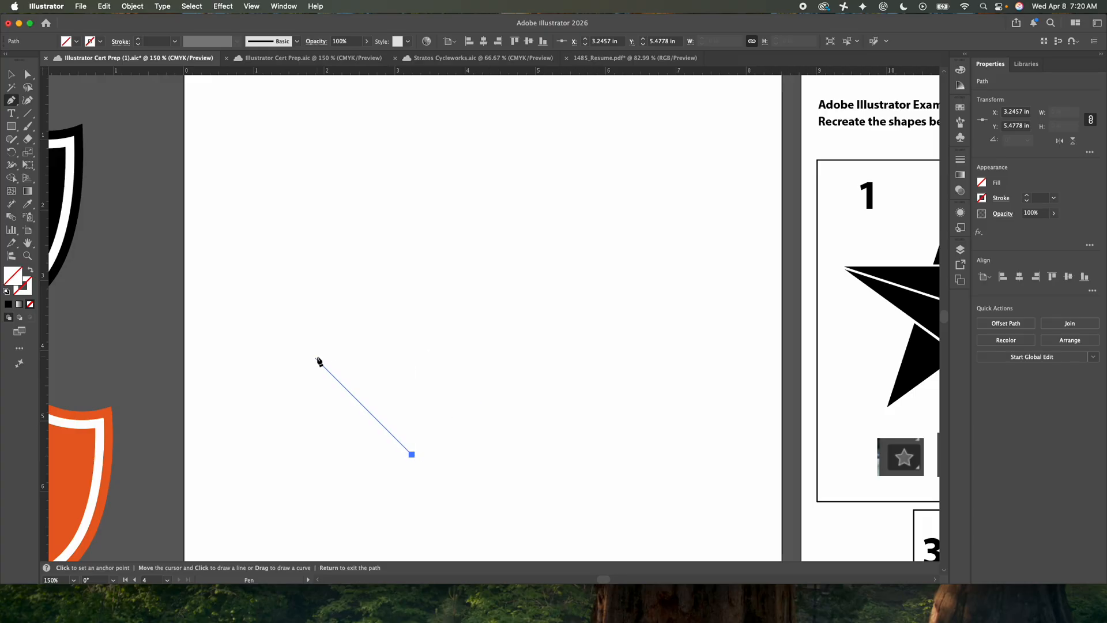
pyautogui.click(498, 368)
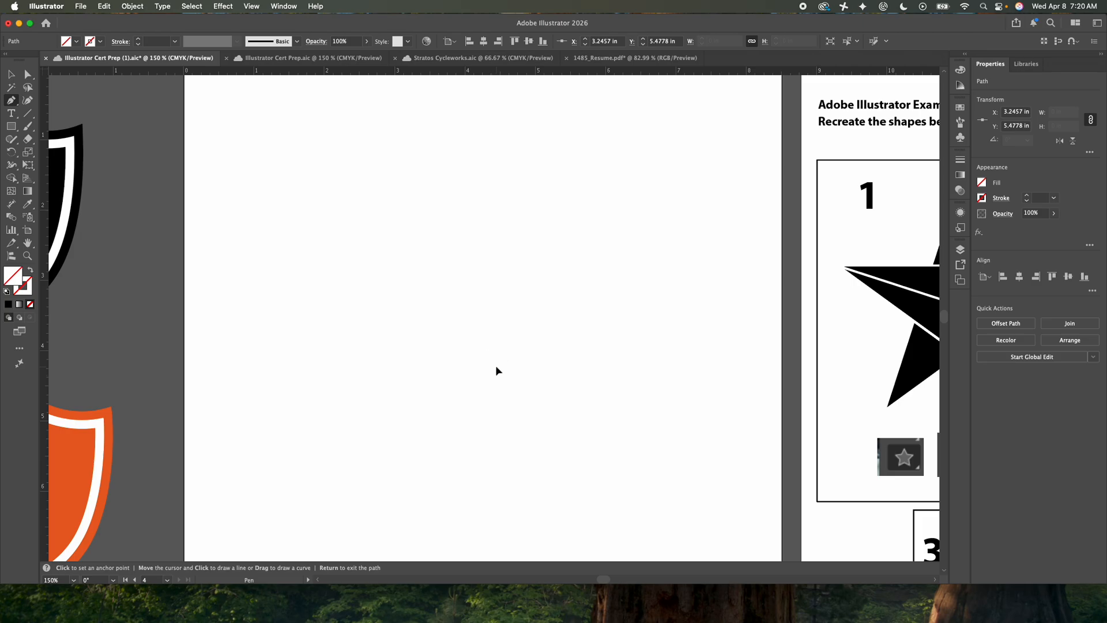
pyautogui.click(394, 368)
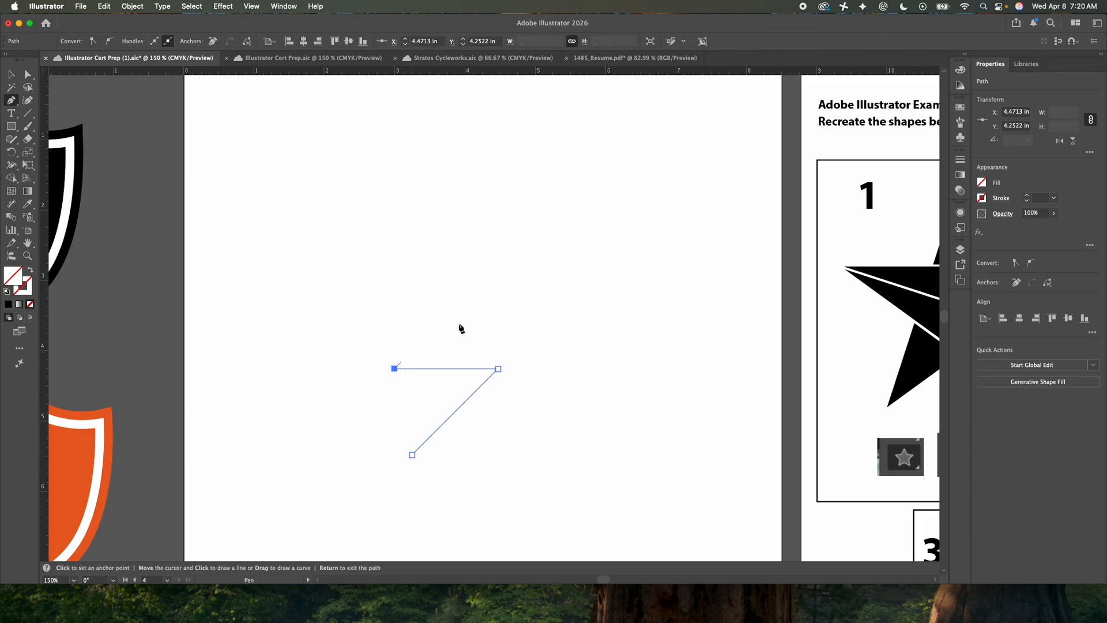
pyautogui.click(527, 234)
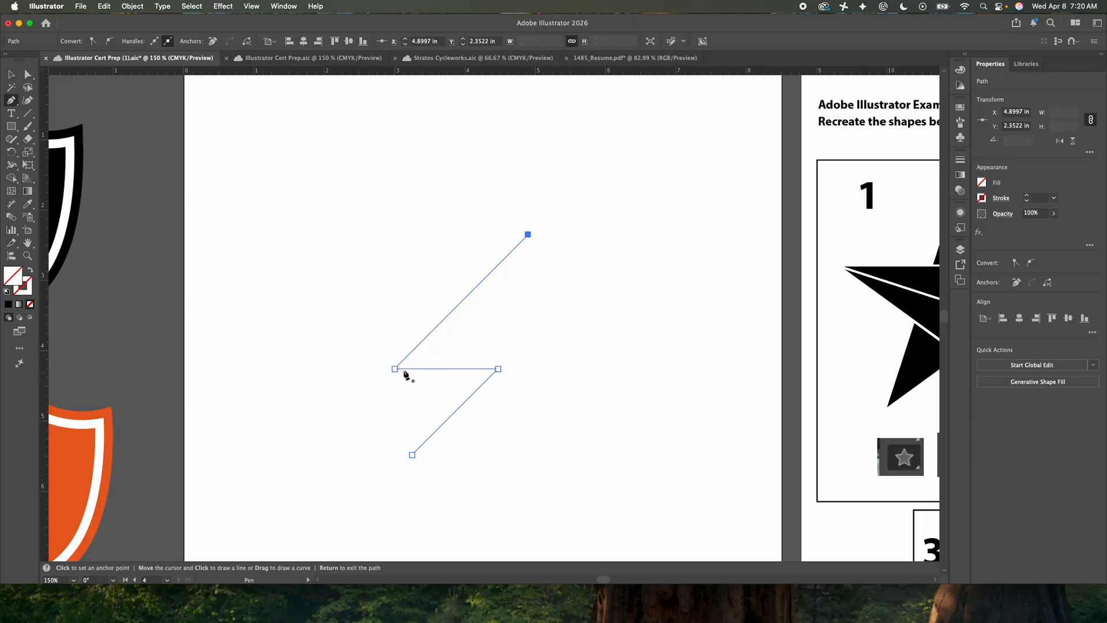
pyautogui.click(13, 169)
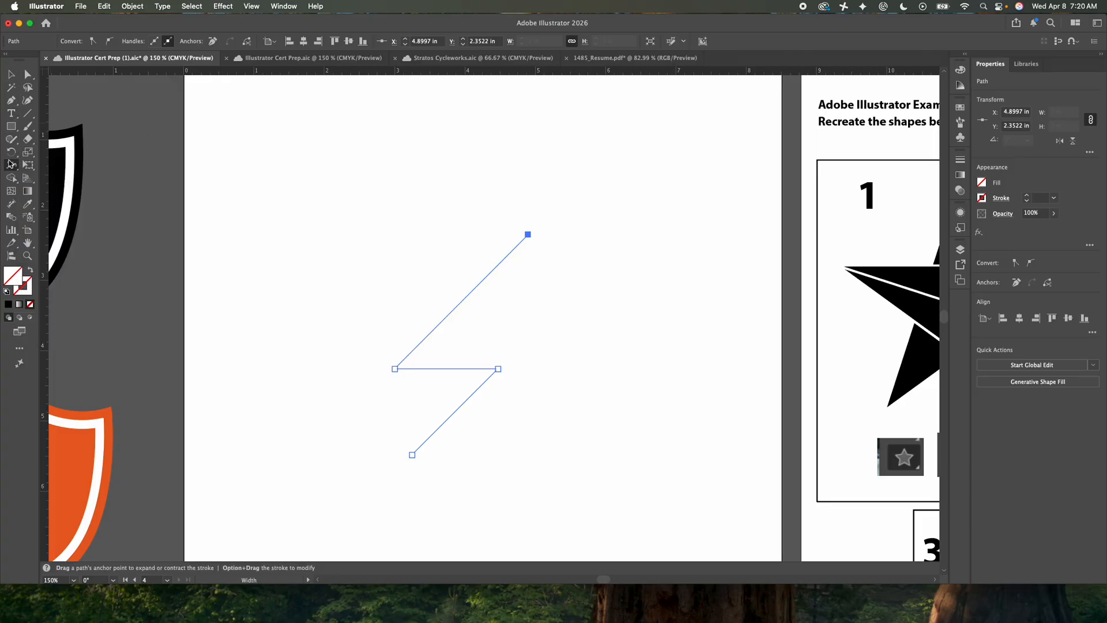
pyautogui.click(11, 74)
pyautogui.click(161, 204)
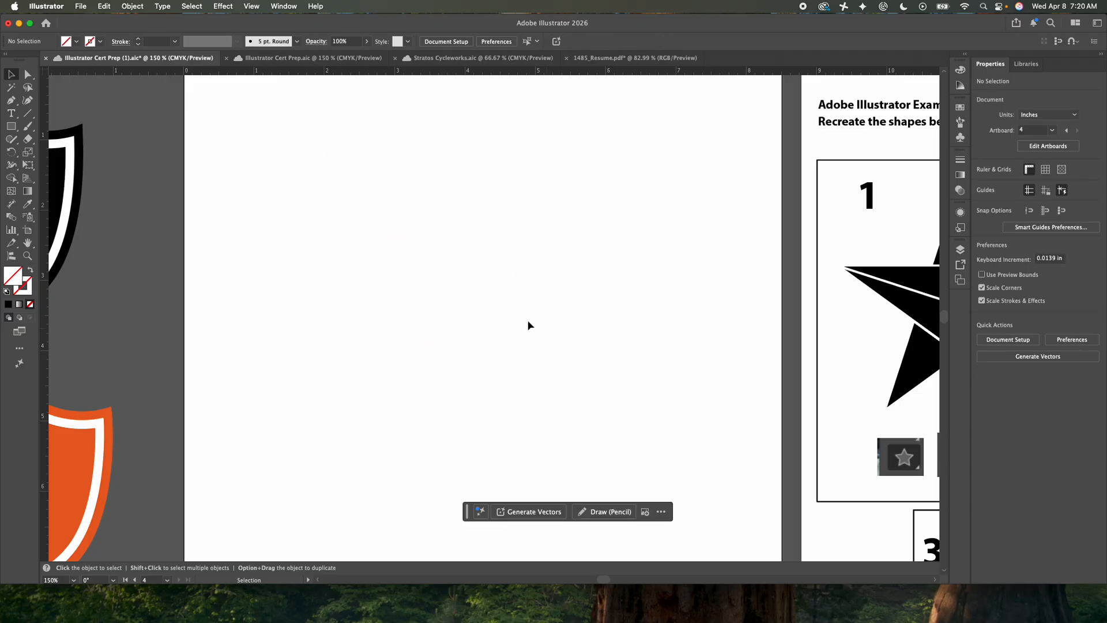
# Select the whole zigzag path and give it a black K=100 stroke
pyautogui.moveTo(444, 231); pyautogui.dragTo(600, 364)
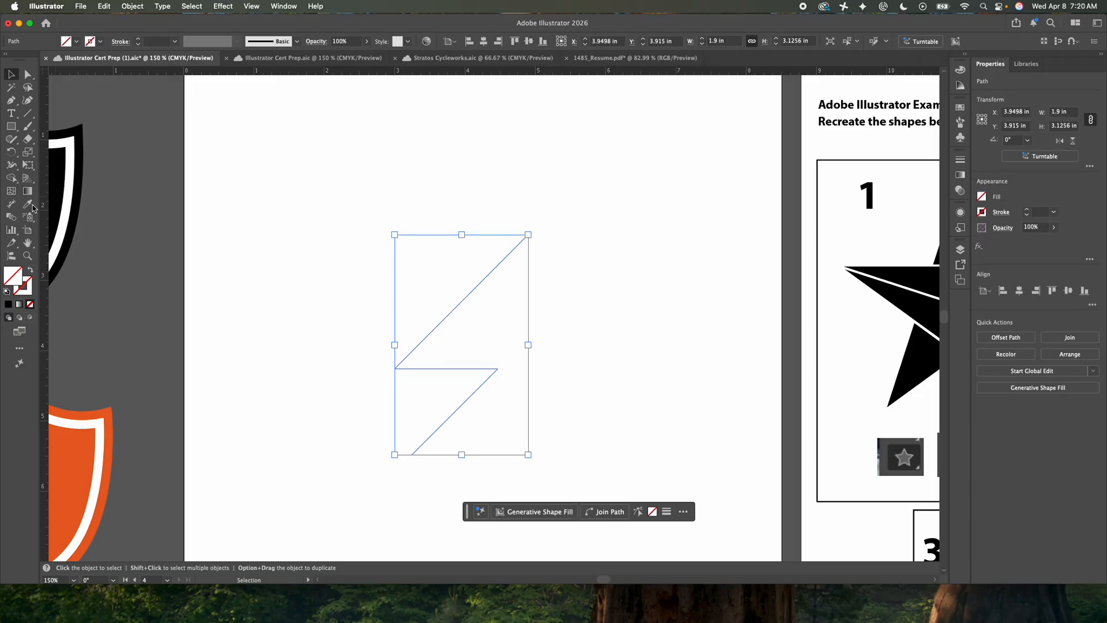
pyautogui.click(11, 165)
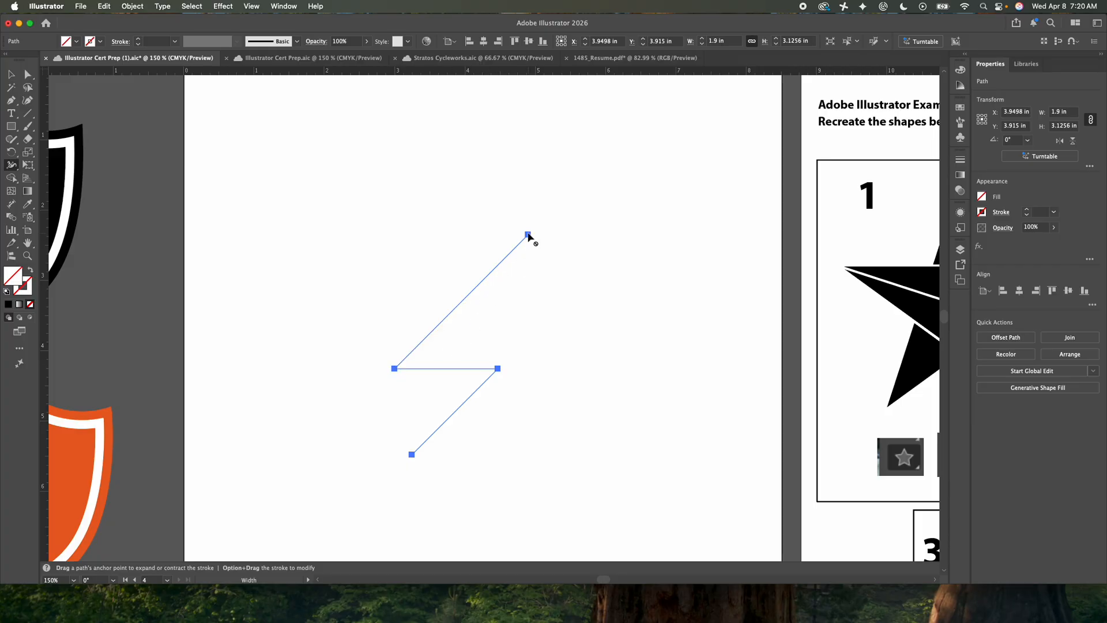
pyautogui.scroll(1, 516, 242)
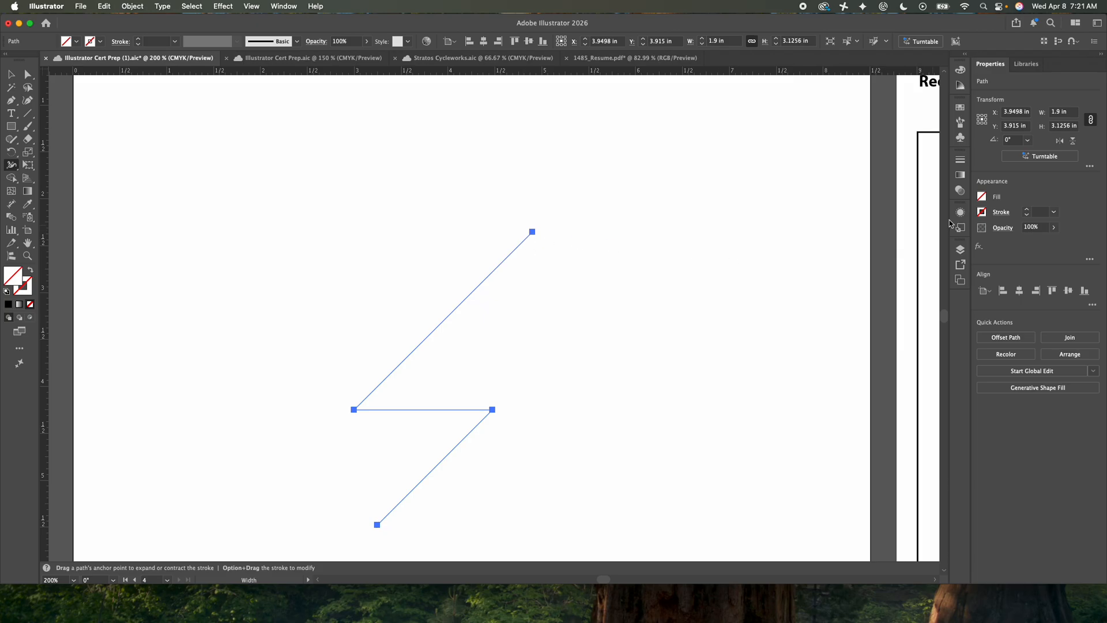
pyautogui.click(983, 213)
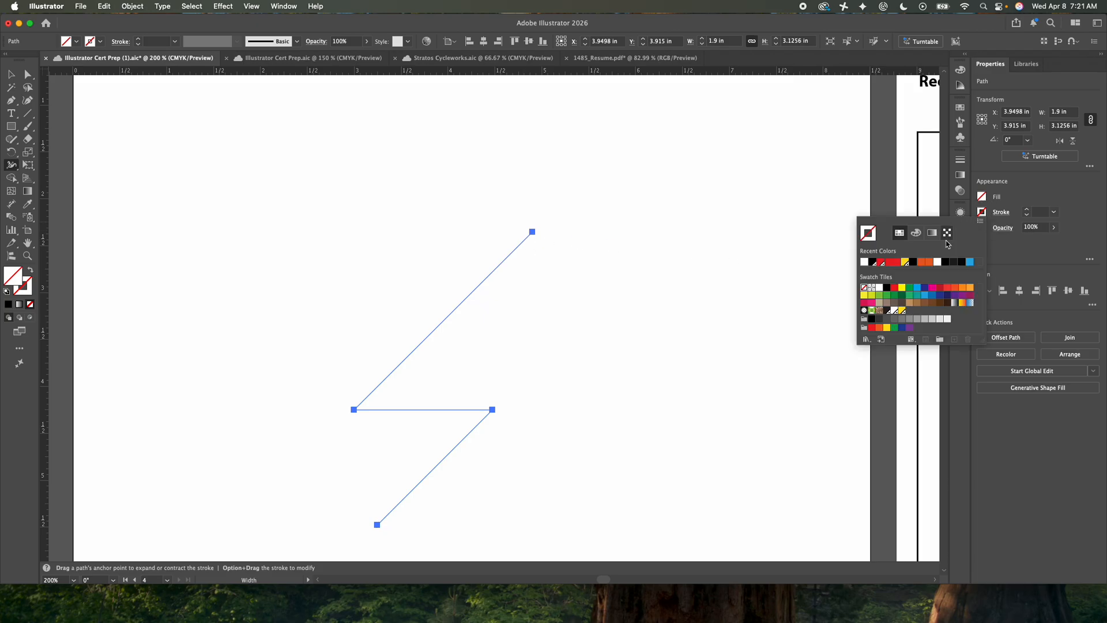
pyautogui.click(914, 263)
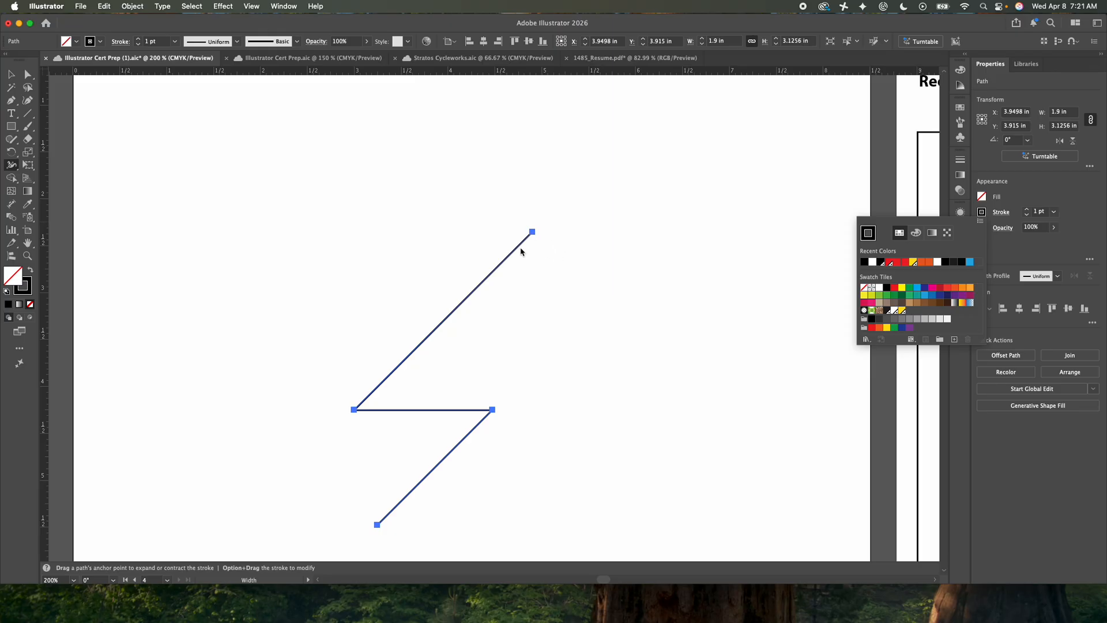
pyautogui.press('Escape')
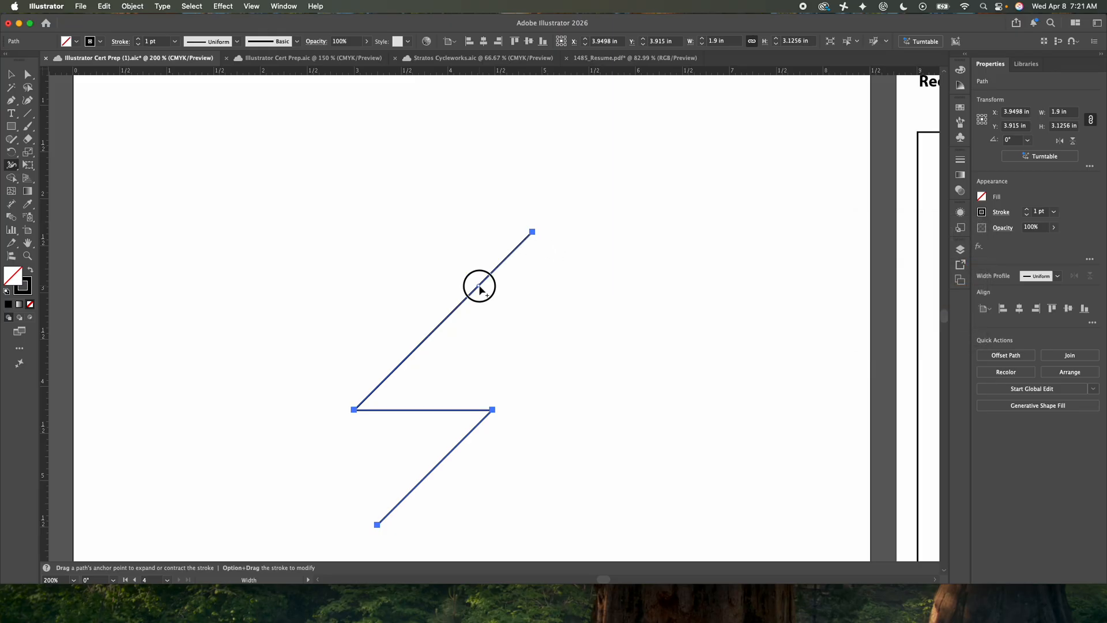
# Try widening the stroke at two points along the upper diagonal and at its upper end, and undo these width changes
pyautogui.moveTo(480, 289); pyautogui.dragTo(495, 301)
pyautogui.moveTo(403, 362); pyautogui.dragTo(427, 380)
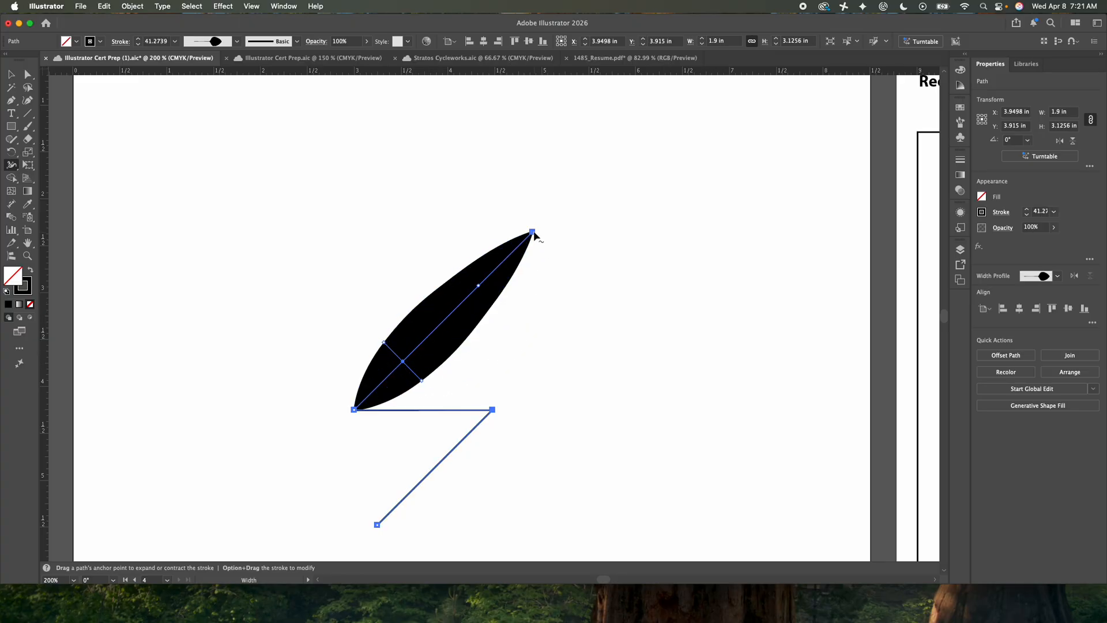
pyautogui.moveTo(534, 233); pyautogui.dragTo(568, 252)
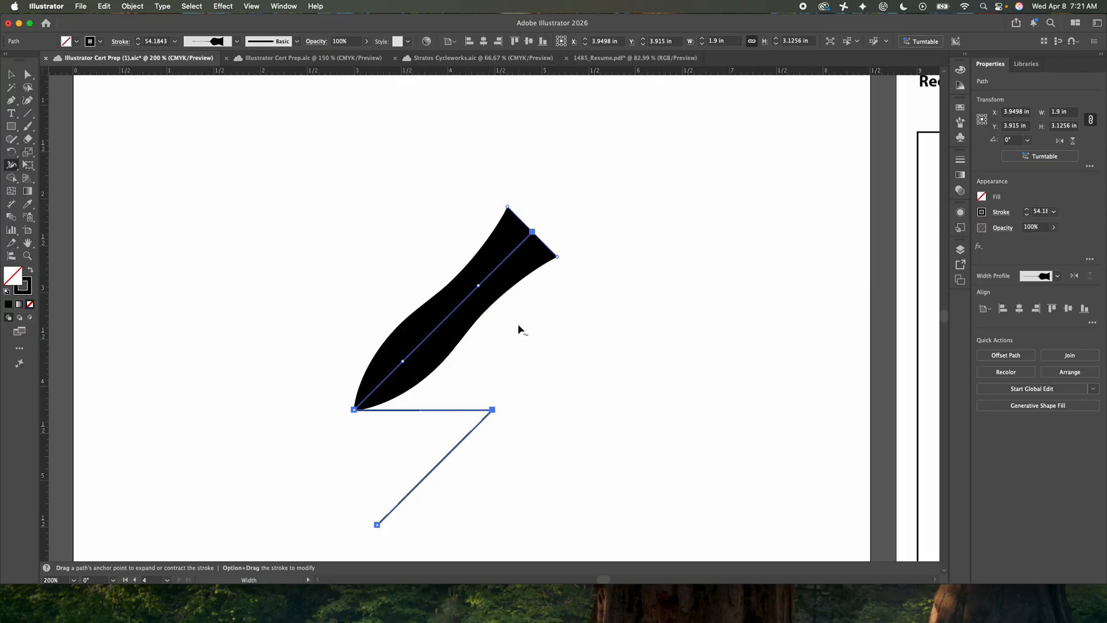
pyautogui.press('super+z')
pyautogui.press('super+z')
pyautogui.press('super+z')
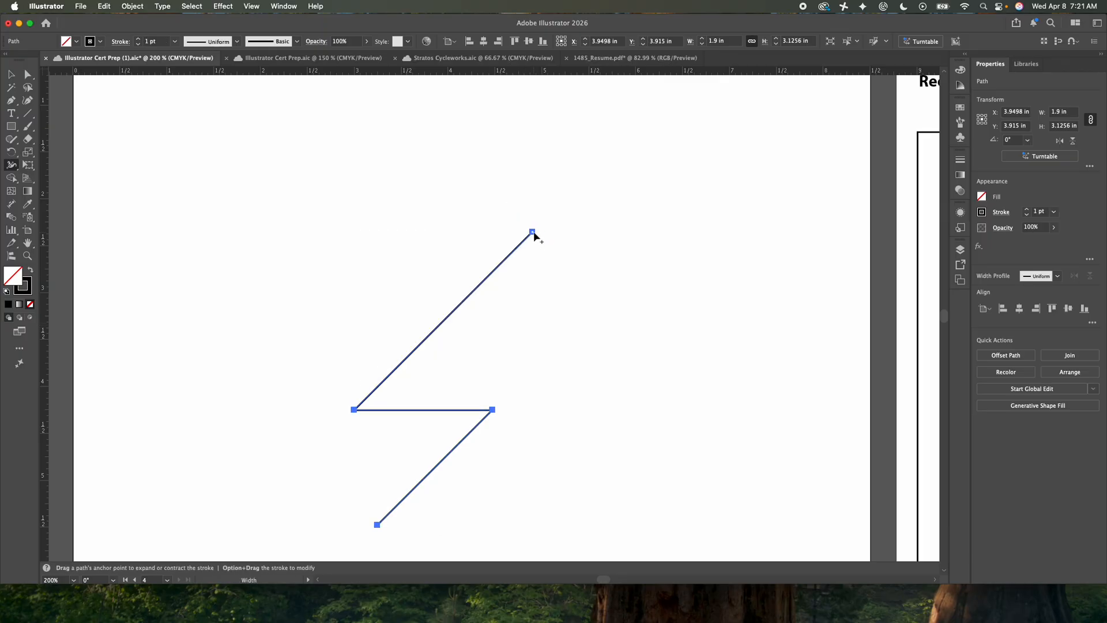
# Widen the zigzag's upper end to about 37.75 pt with the Width tool and thicken the stroke at both inner corners
pyautogui.moveTo(533, 234); pyautogui.dragTo(552, 247)
pyautogui.scroll(-1, 561, 317)
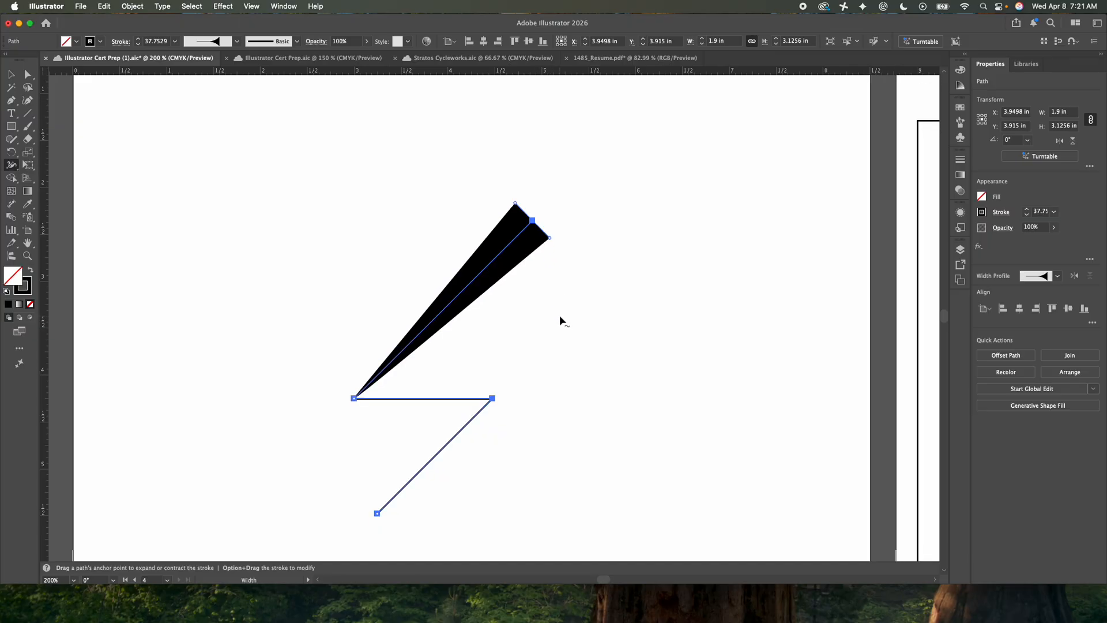
pyautogui.scroll(-3, 560, 316)
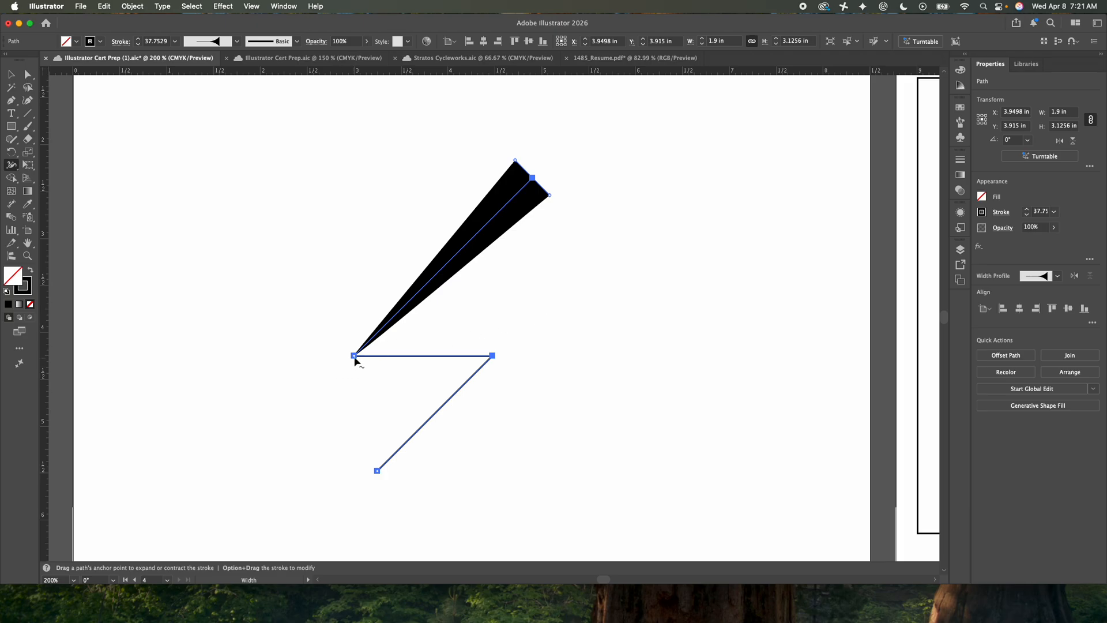
pyautogui.moveTo(500, 374); pyautogui.dragTo(524, 396)
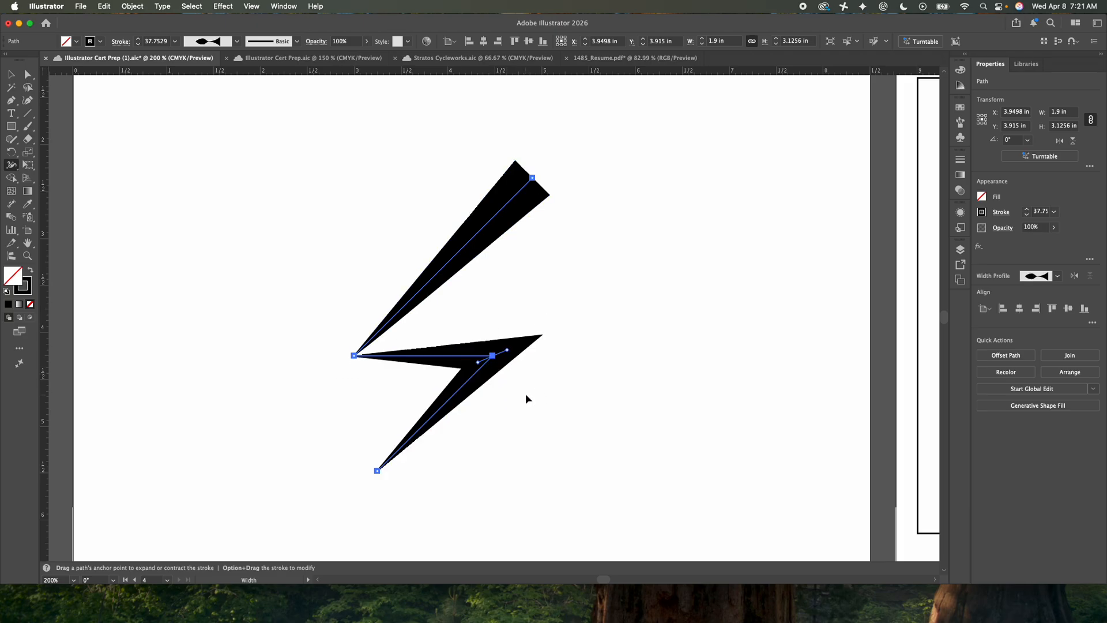
pyautogui.moveTo(356, 359); pyautogui.dragTo(343, 366)
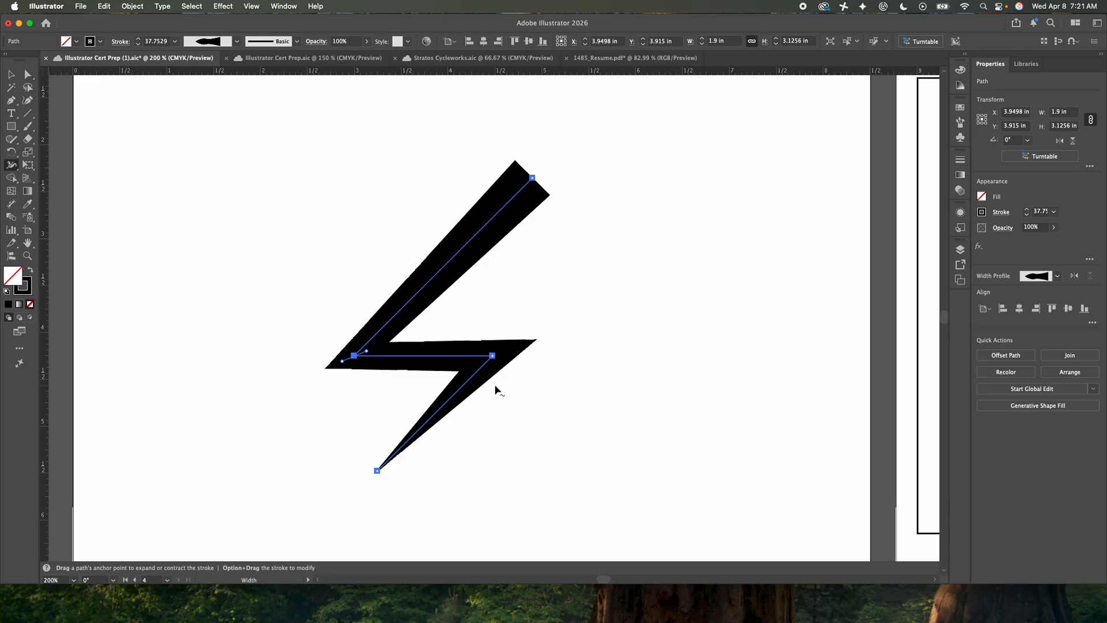
# Widen the stroke slightly more at the bolt's right-hand corner and deselect the path
pyautogui.click(508, 350)
pyautogui.click(510, 350)
pyautogui.moveTo(511, 347); pyautogui.dragTo(509, 349)
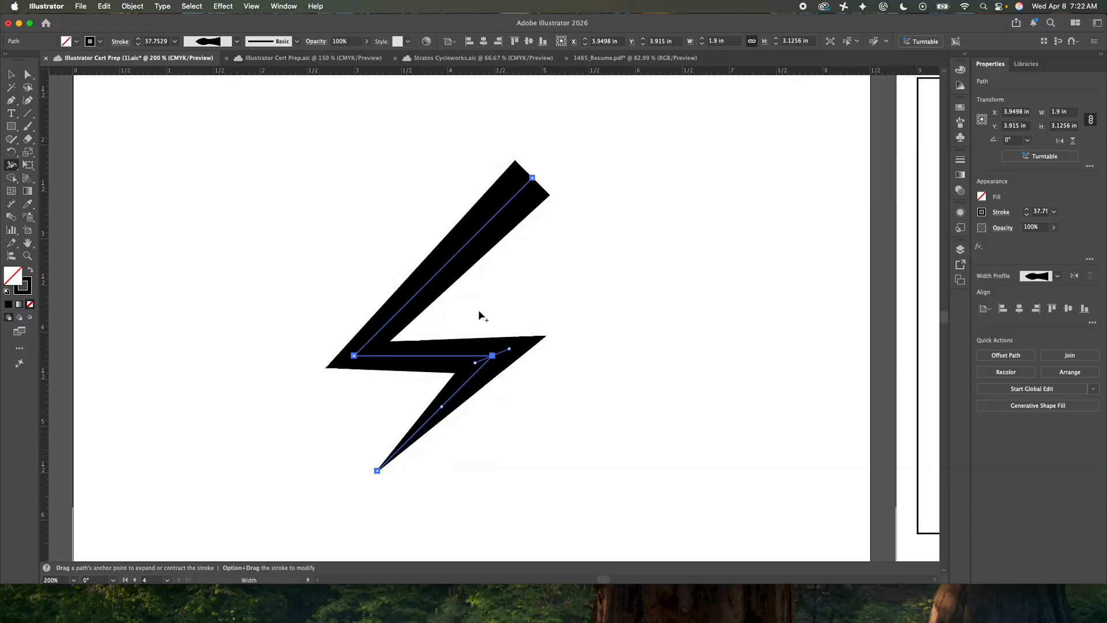
pyautogui.press('v')
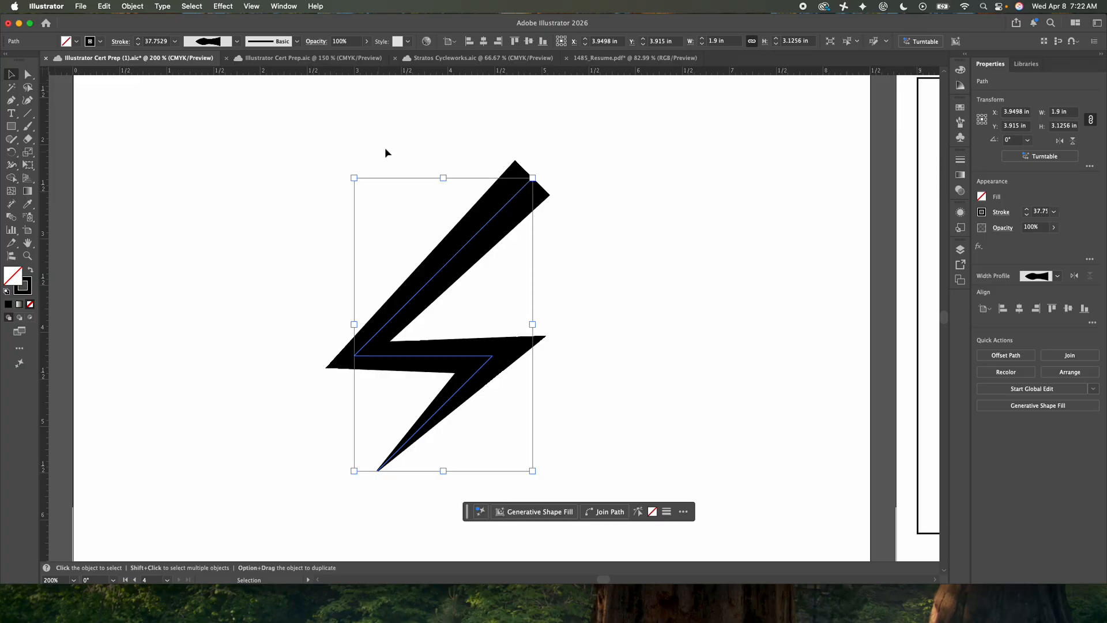
pyautogui.click(385, 149)
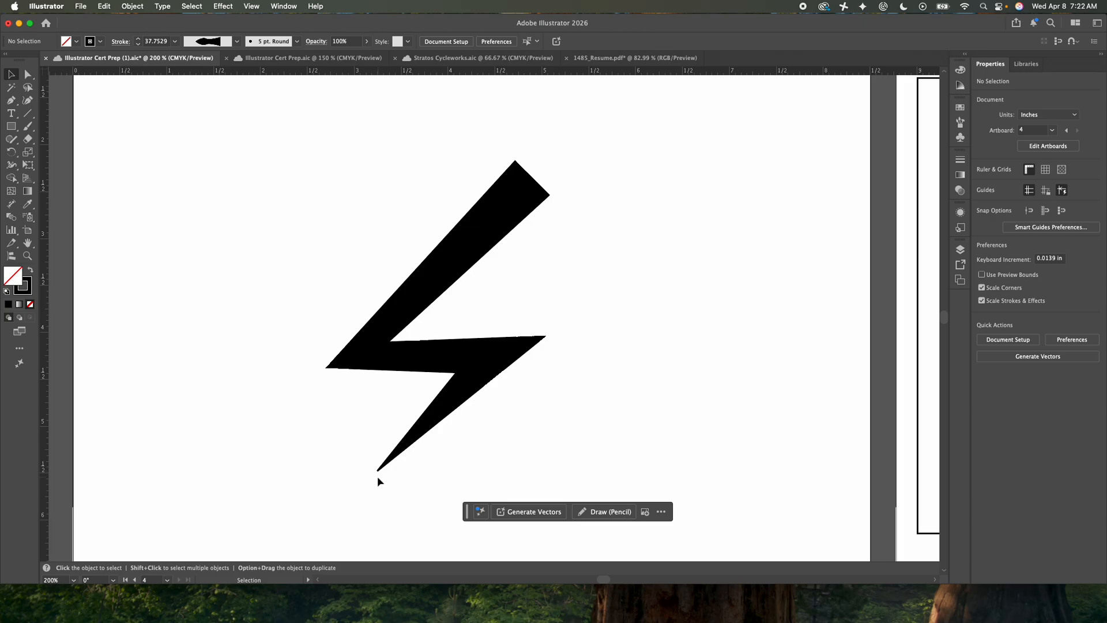
# Reduce the stroke width at the bolt's lower end to nothing with the Width tool so it tapers to a sharp point
pyautogui.scroll(-2, 377, 477)
pyautogui.scroll(7, 377, 477)
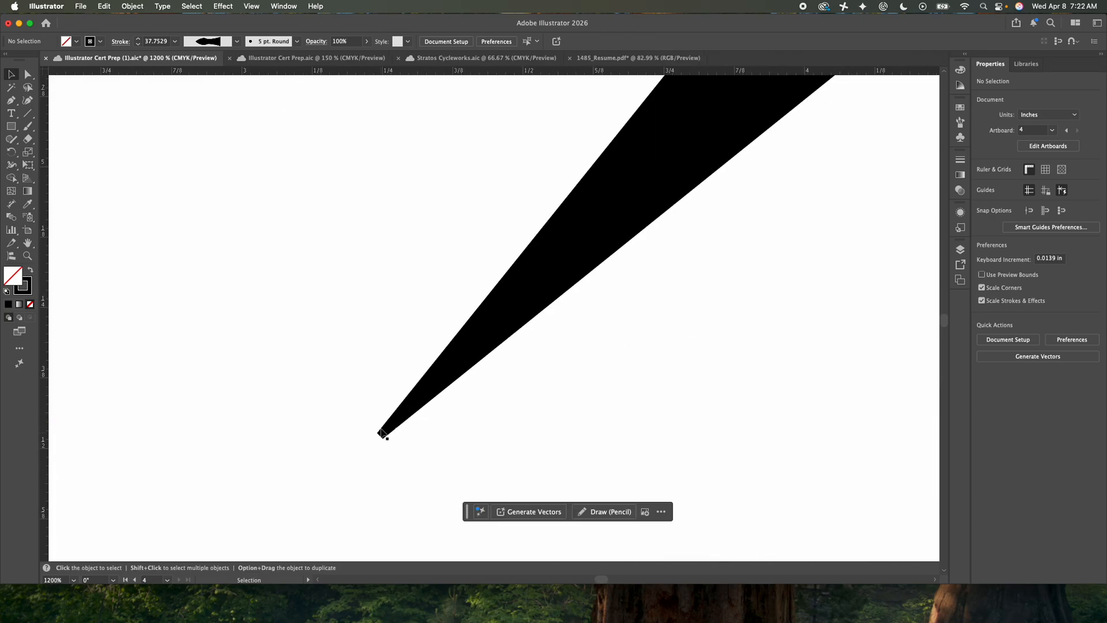
pyautogui.click(382, 434)
pyautogui.scroll(4, 367, 460)
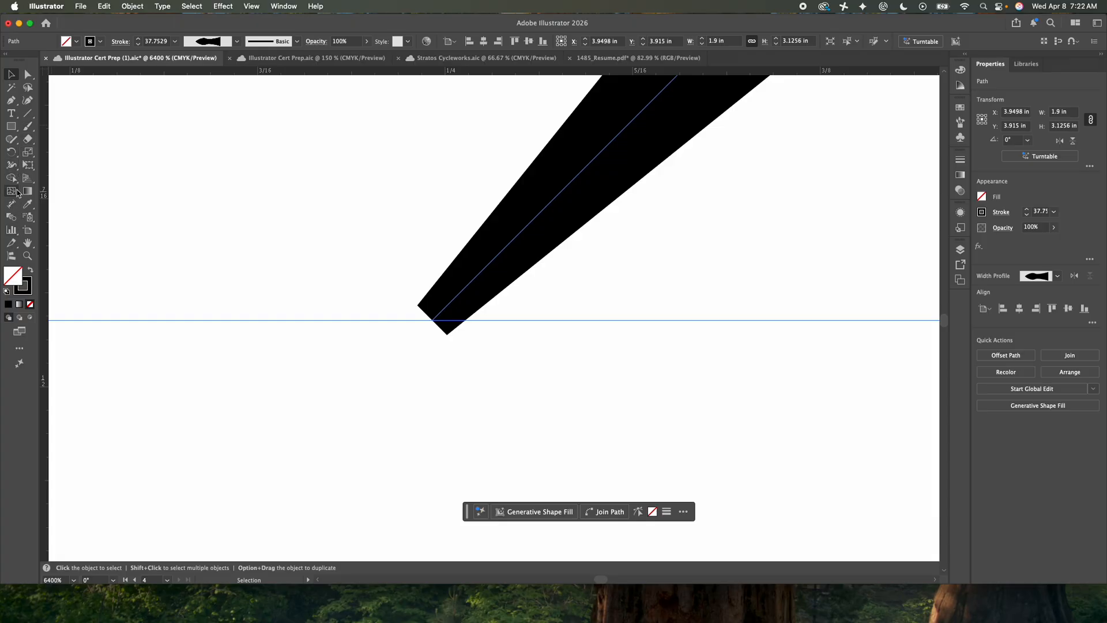
pyautogui.click(11, 164)
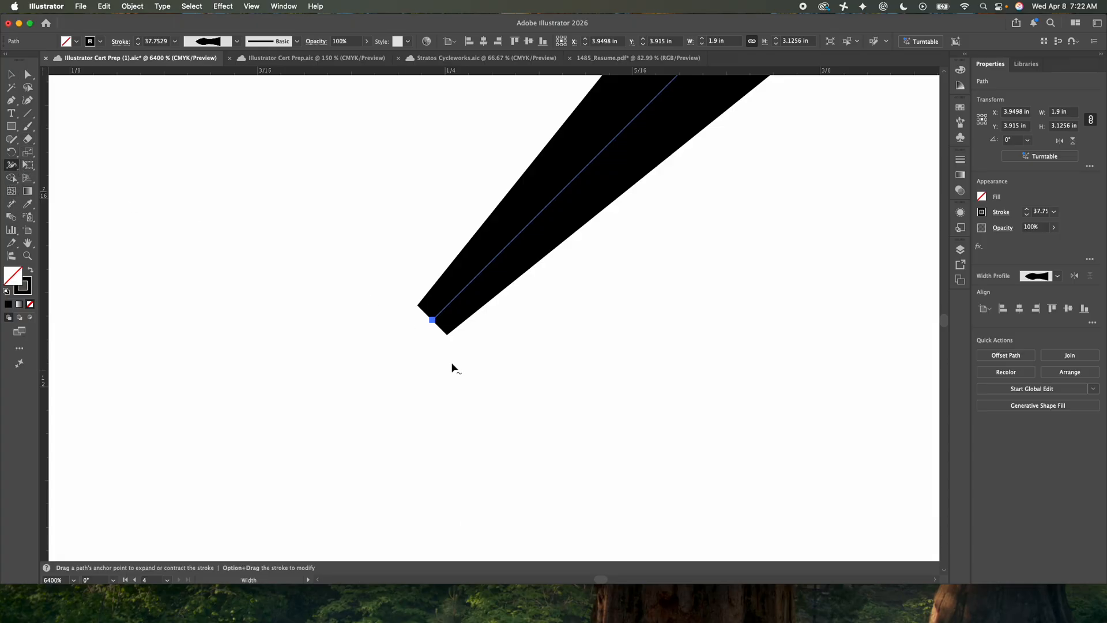
pyautogui.click(432, 321)
pyautogui.moveTo(448, 339); pyautogui.dragTo(432, 321)
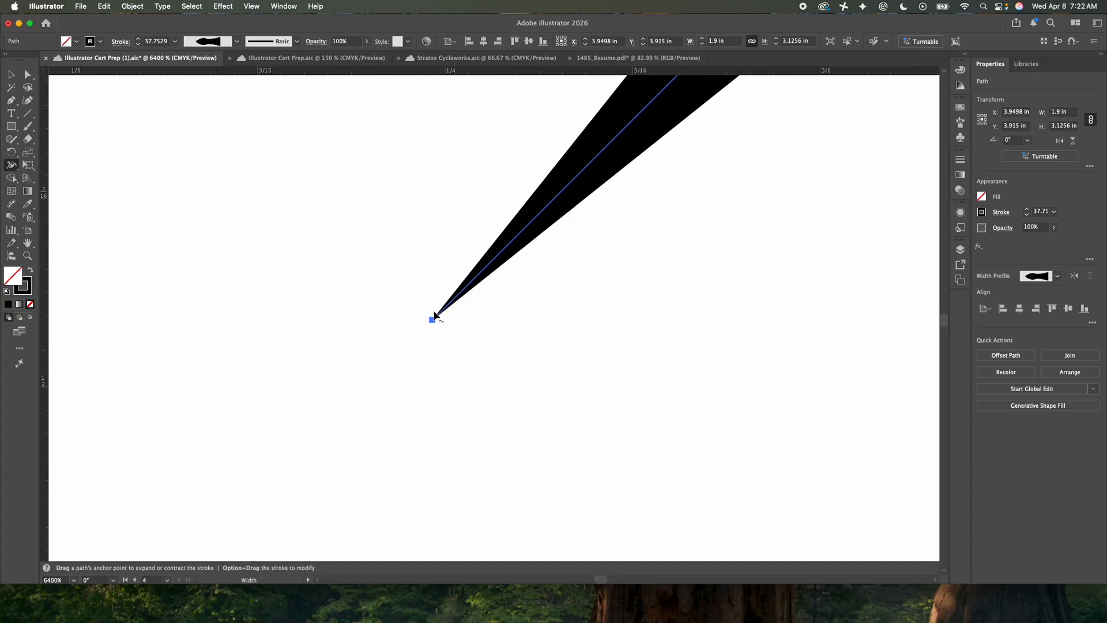
pyautogui.press('v')
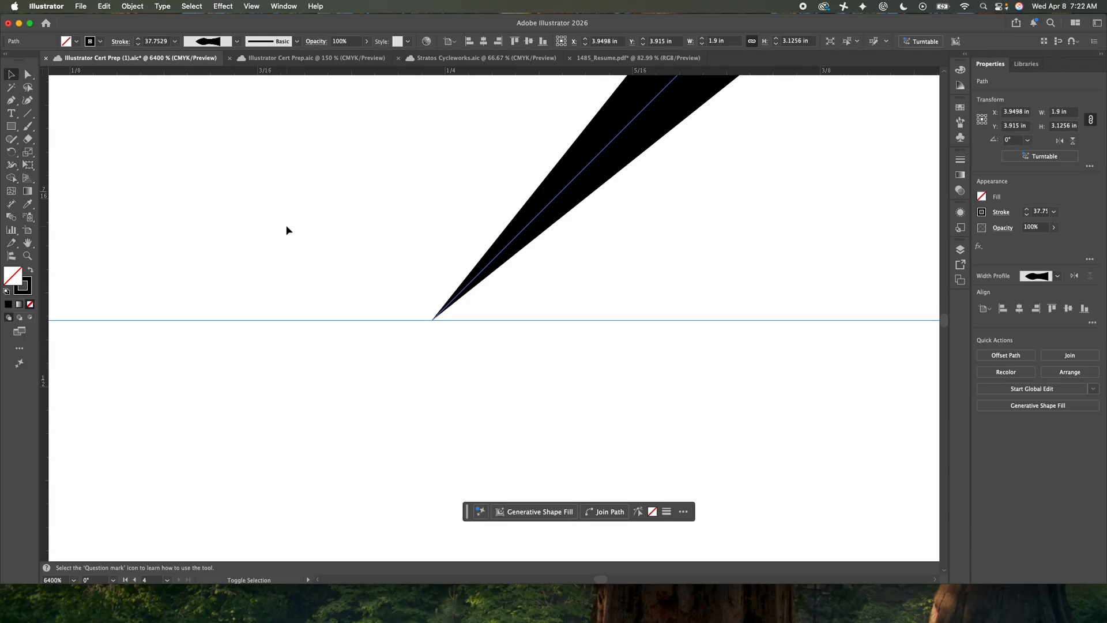
pyautogui.scroll(-6, 287, 230)
pyautogui.scroll(-4, 298, 241)
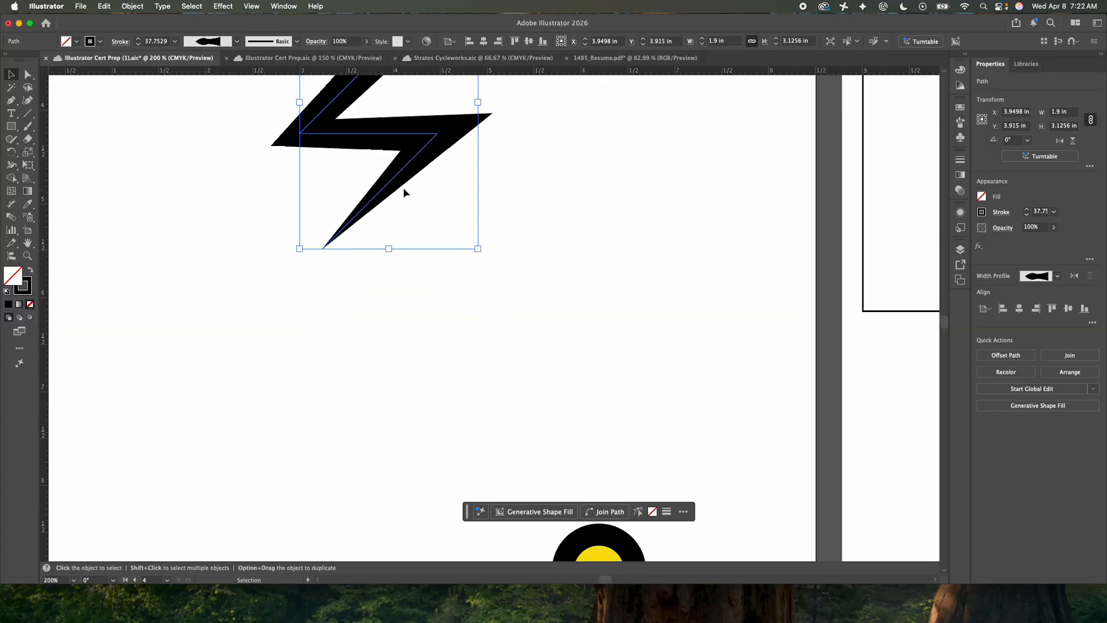
pyautogui.moveTo(415, 250); pyautogui.dragTo(424, 422)
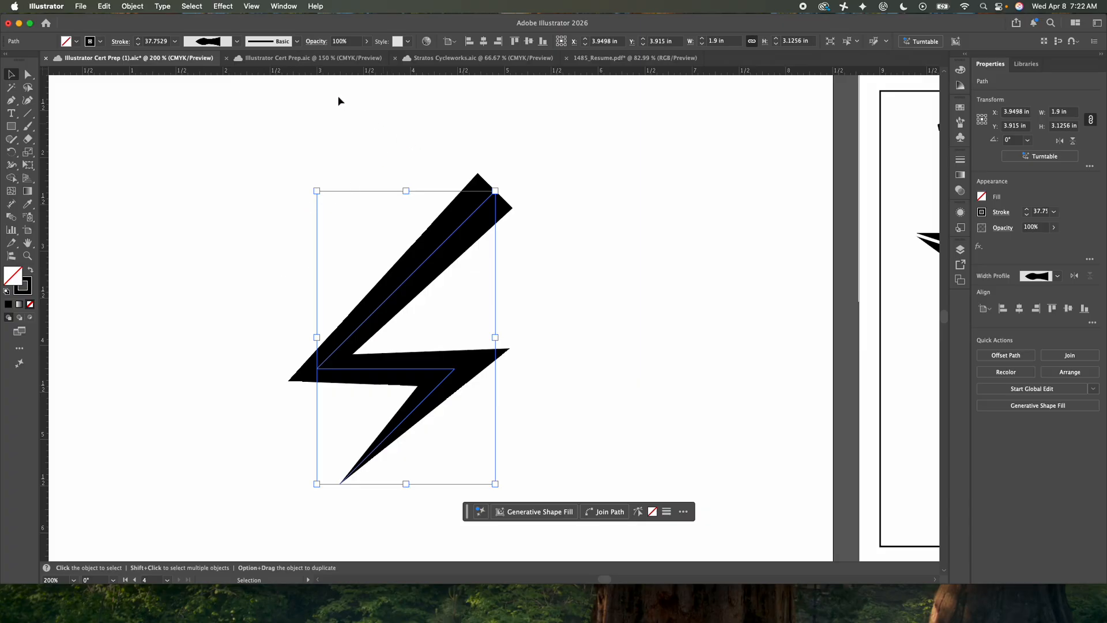
# Display the bolt's Appearance attributes in a detached, taller list beside the artwork and select its Stroke attribute
pyautogui.click(283, 7)
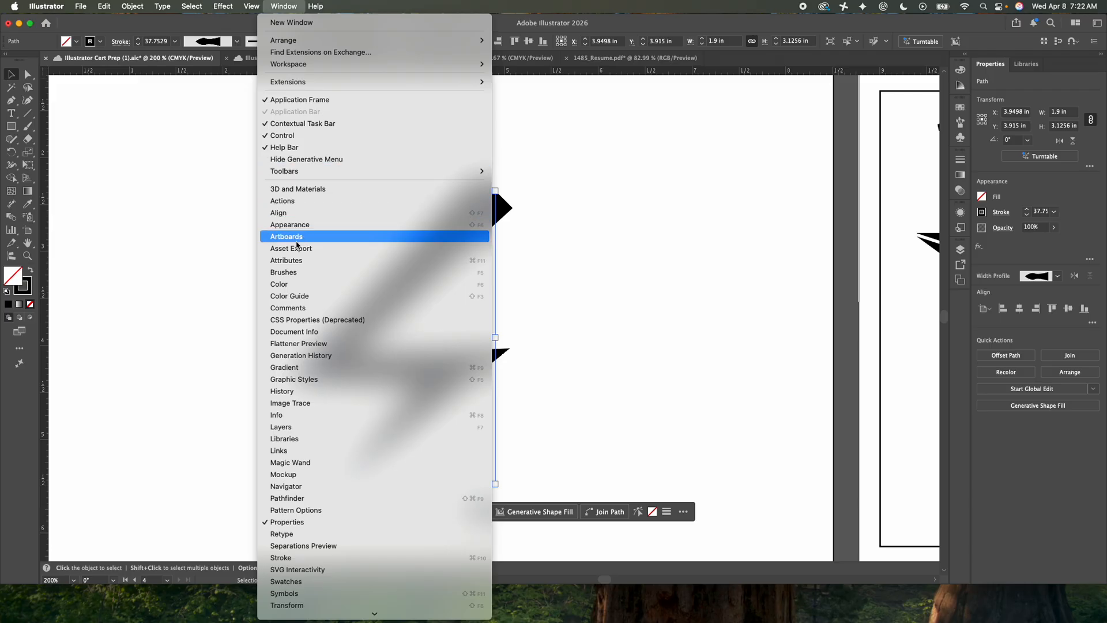
pyautogui.click(294, 224)
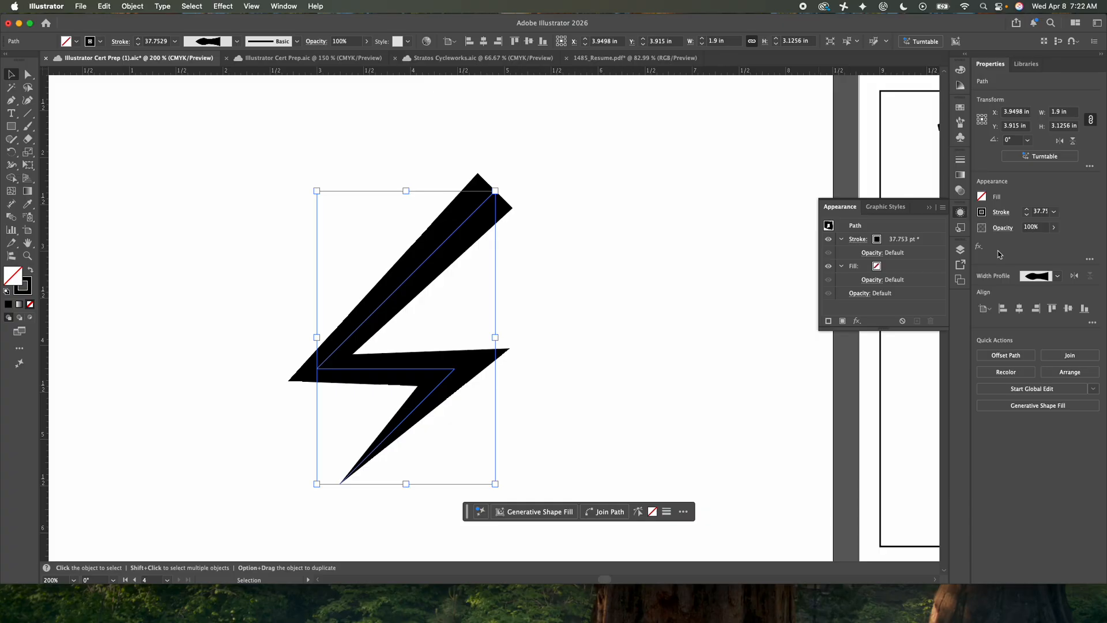
pyautogui.moveTo(921, 208); pyautogui.dragTo(687, 134)
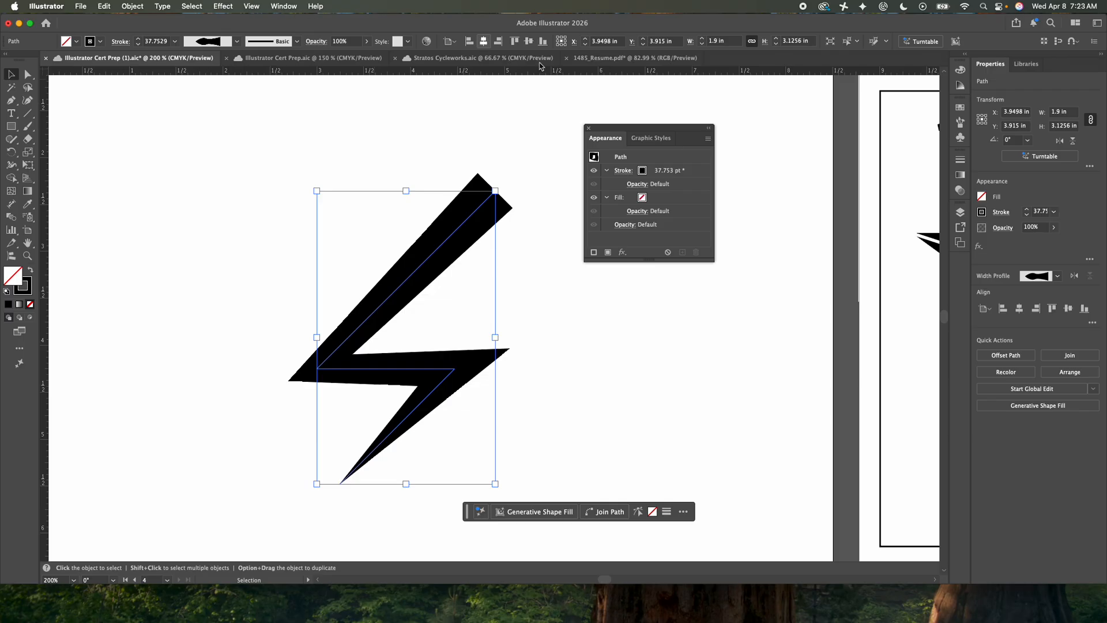
pyautogui.moveTo(648, 260); pyautogui.dragTo(647, 333)
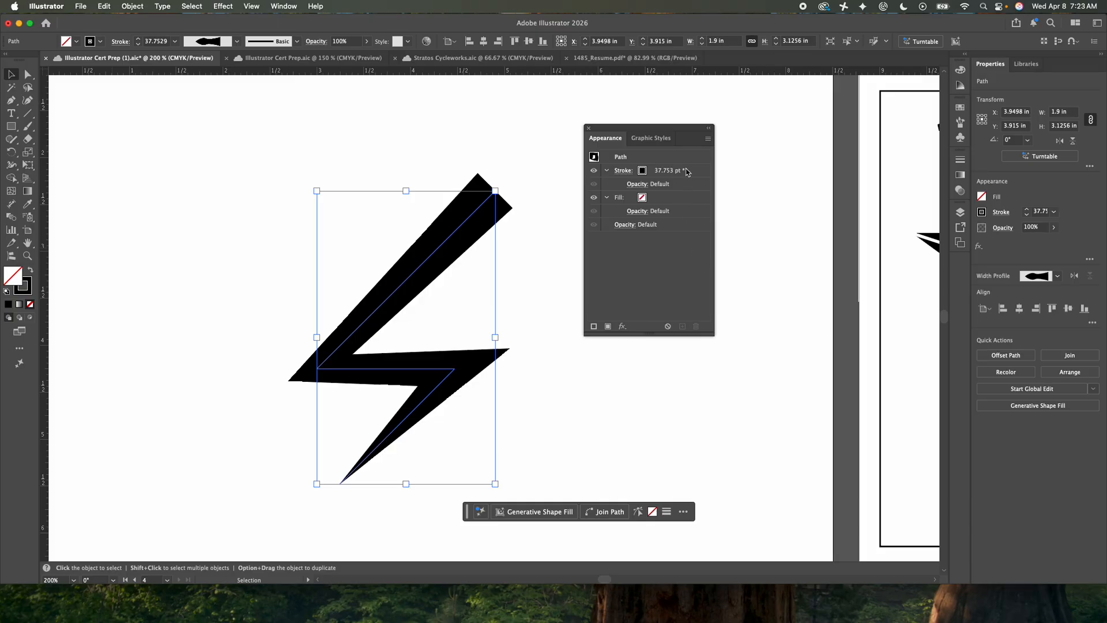
pyautogui.click(631, 170)
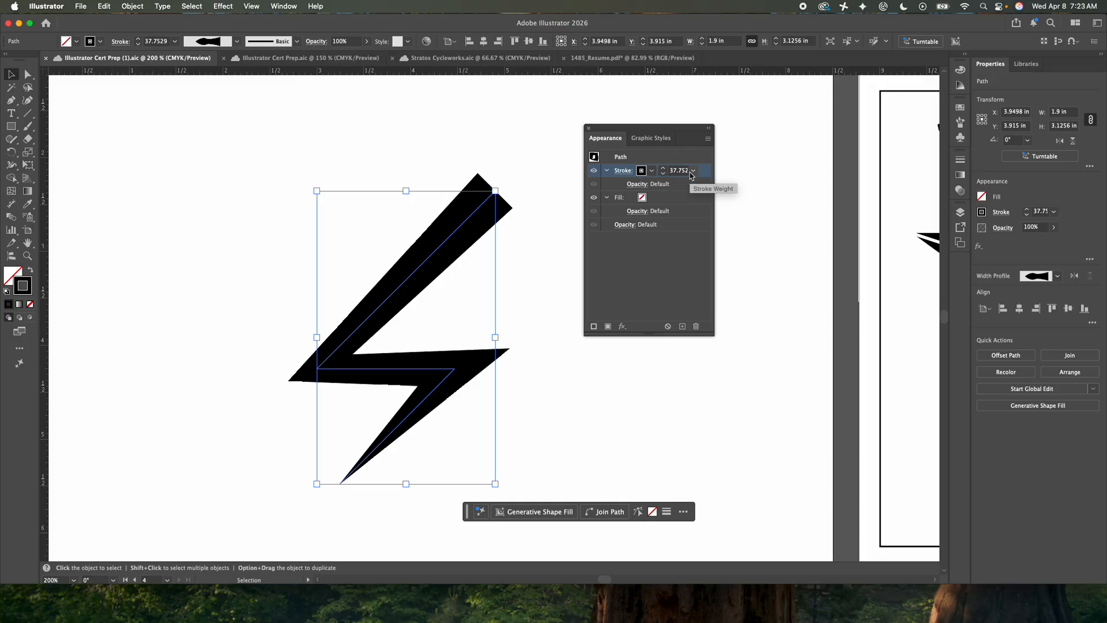
# Set the weight of the bolt's stroke to 40 pt
pyautogui.click(664, 167)
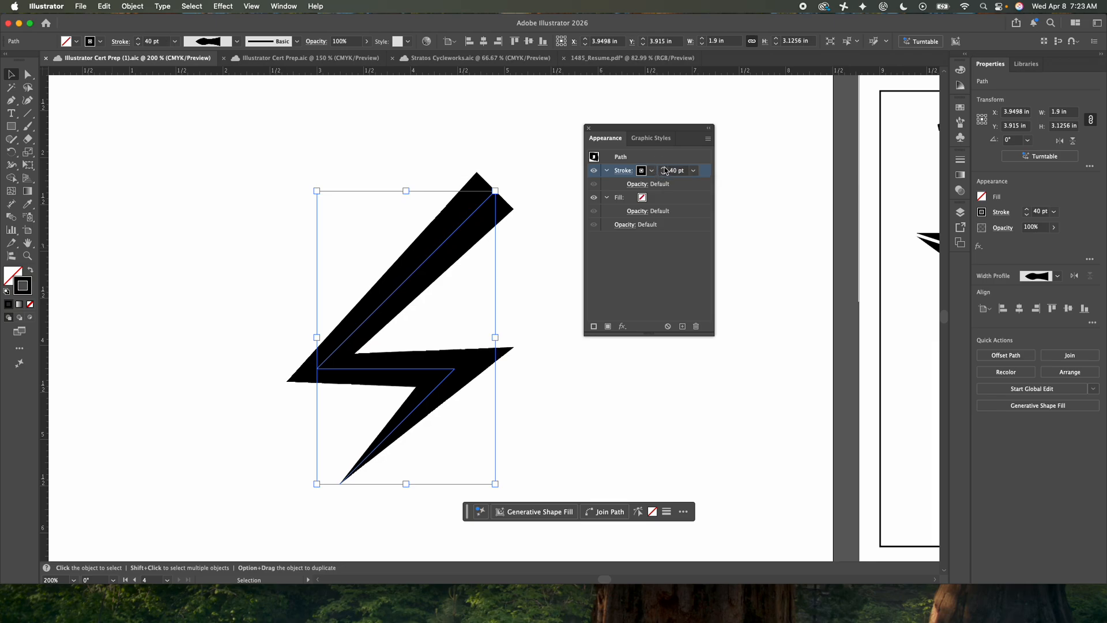
pyautogui.click(664, 168)
pyautogui.click(663, 168)
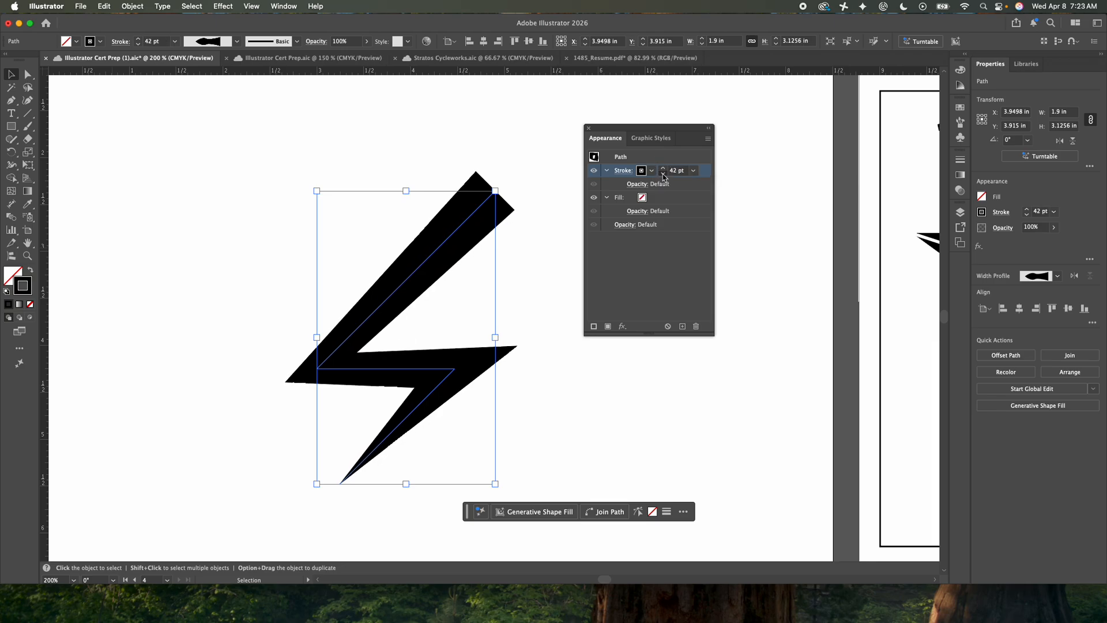
pyautogui.click(663, 175)
pyautogui.click(663, 174)
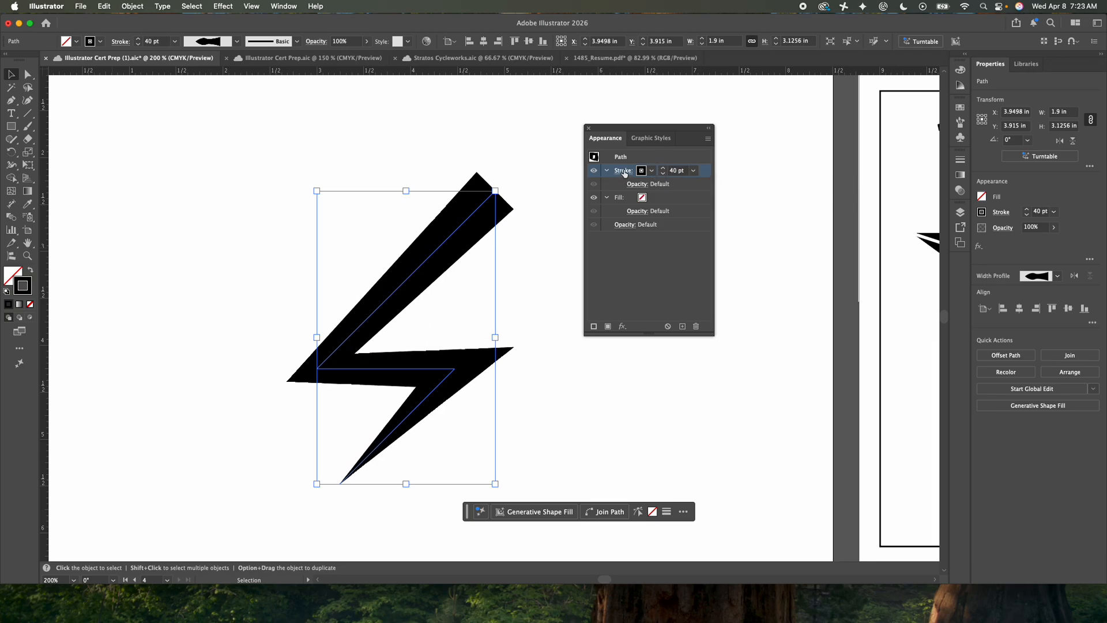
# Duplicate the bolt's black stroke attribute and color the upper copy white
pyautogui.click(683, 327)
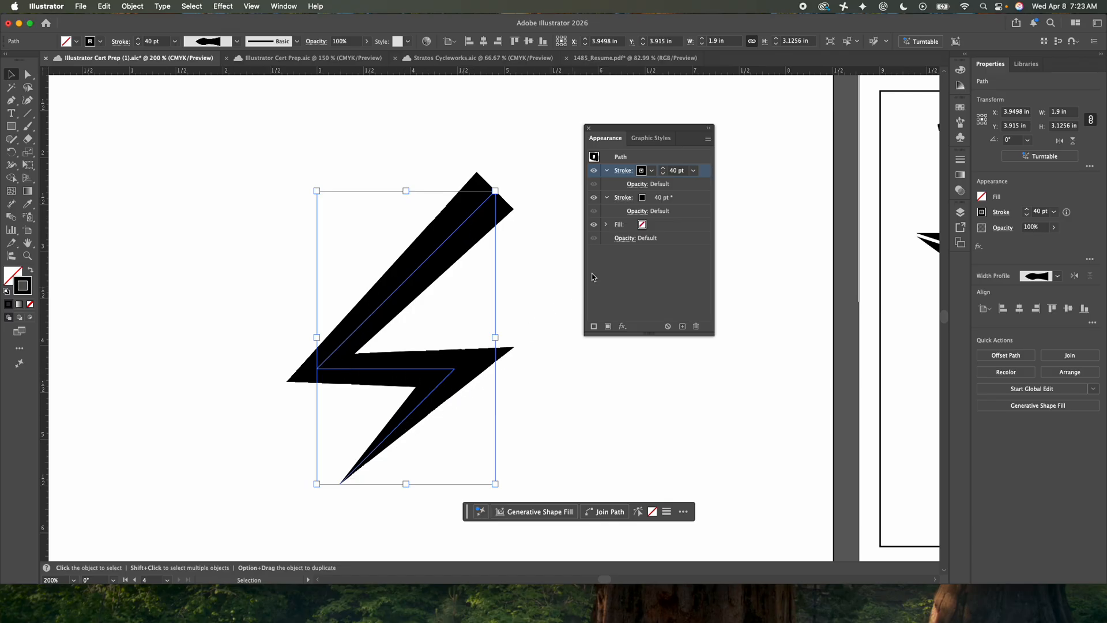
pyautogui.click(640, 172)
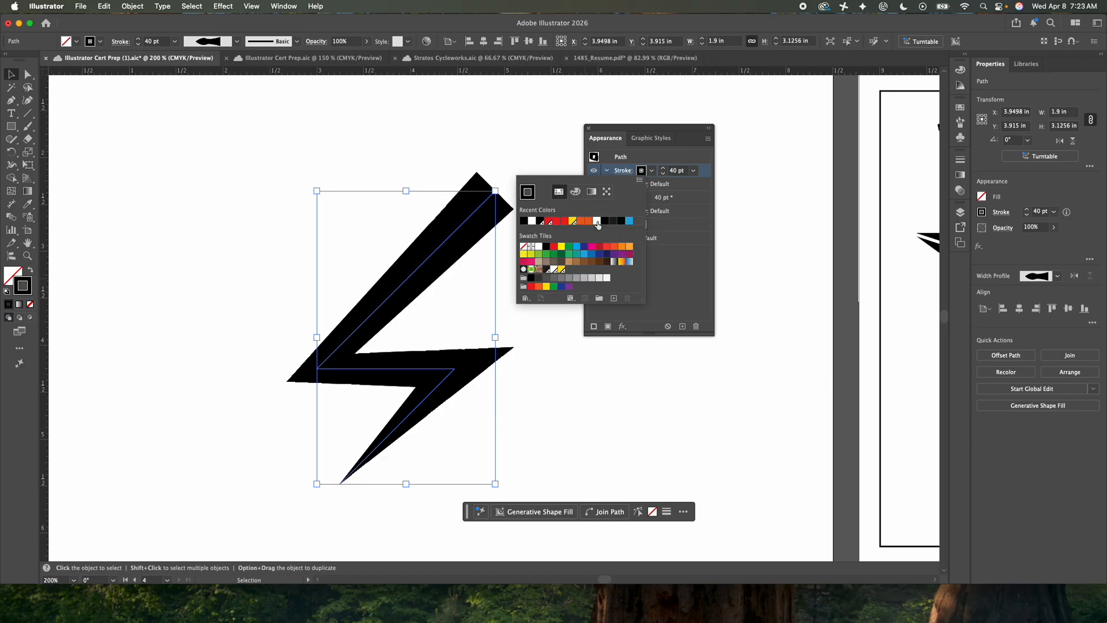
pyautogui.click(539, 247)
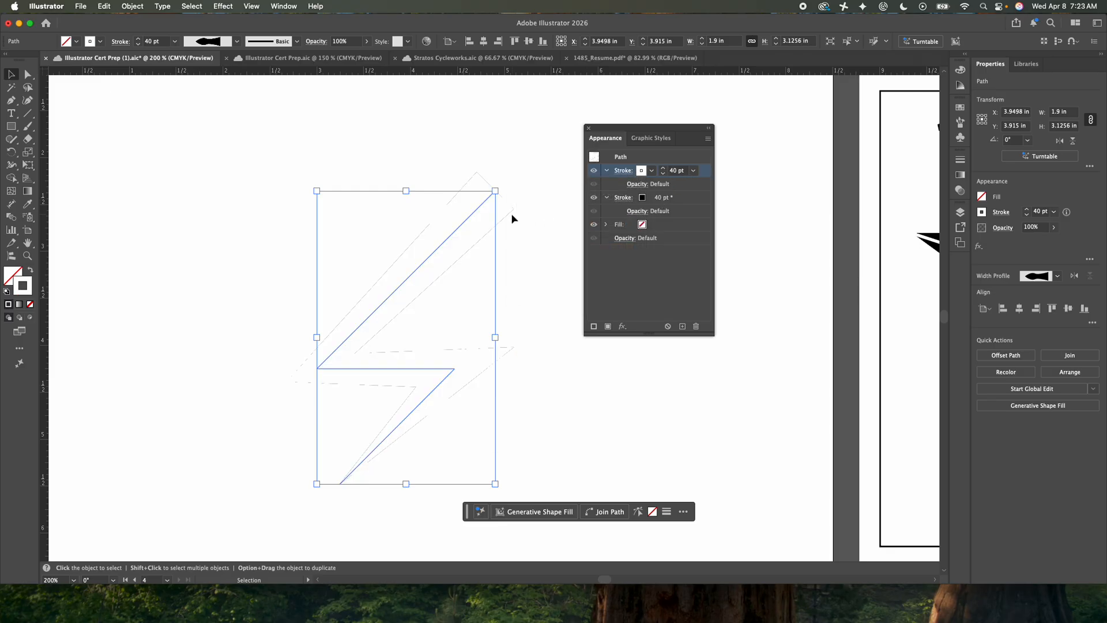
# Reduce the weight of the white upper stroke to 16 pt and deselect the bolt
pyautogui.click(662, 175)
pyautogui.click(663, 175)
pyautogui.click(662, 176)
pyautogui.click(662, 176)
pyautogui.click(663, 175)
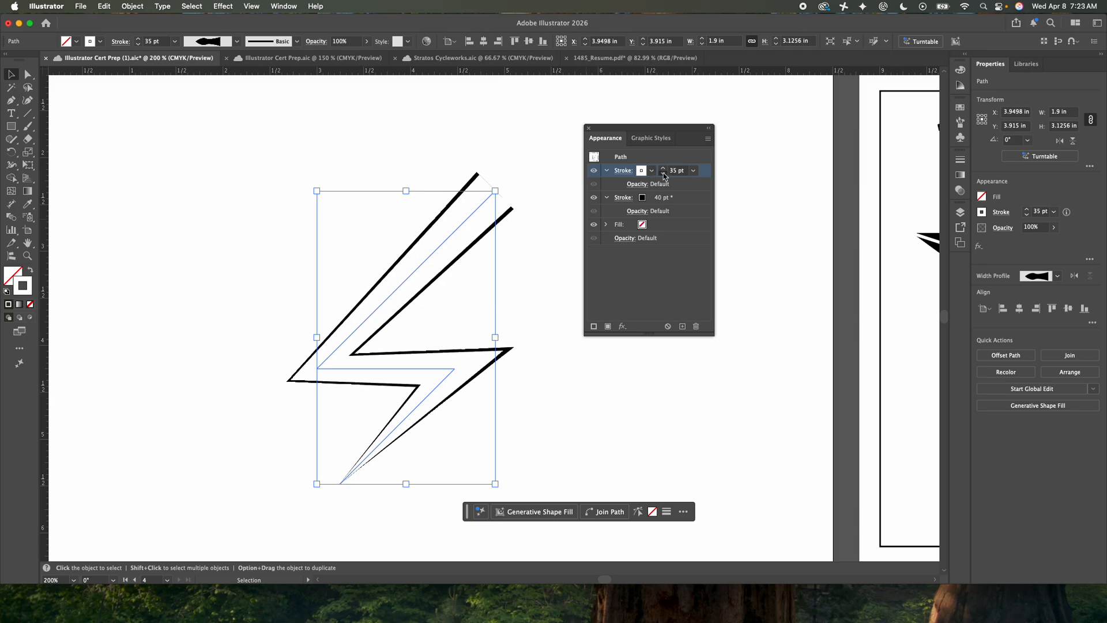
pyautogui.click(663, 174)
pyautogui.click(663, 175)
pyautogui.click(663, 174)
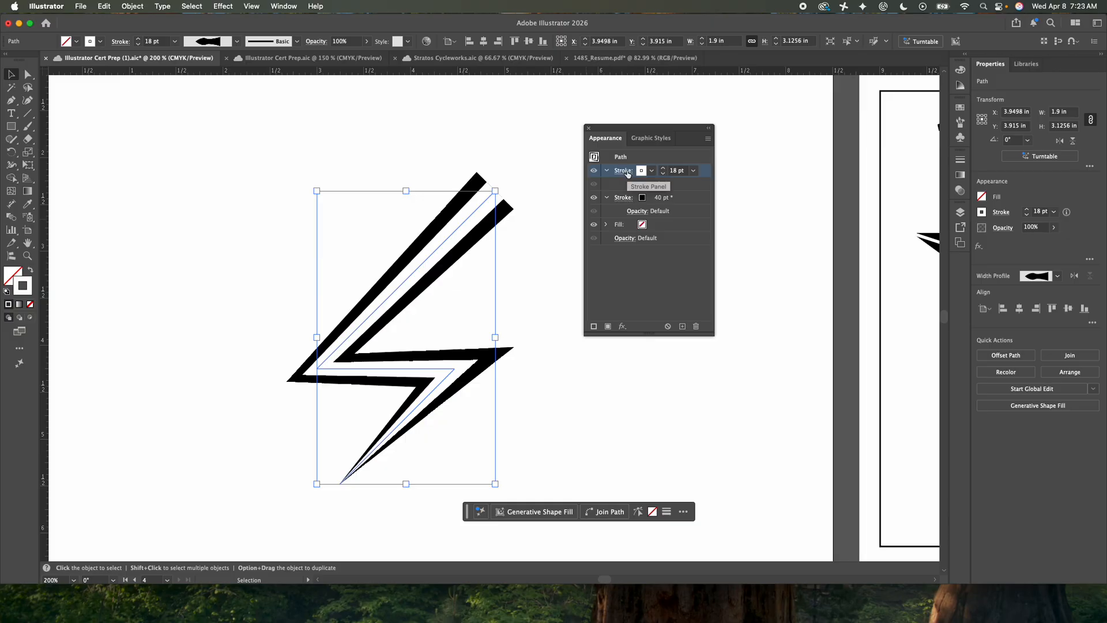
pyautogui.click(666, 174)
pyautogui.click(666, 174)
pyautogui.click(650, 267)
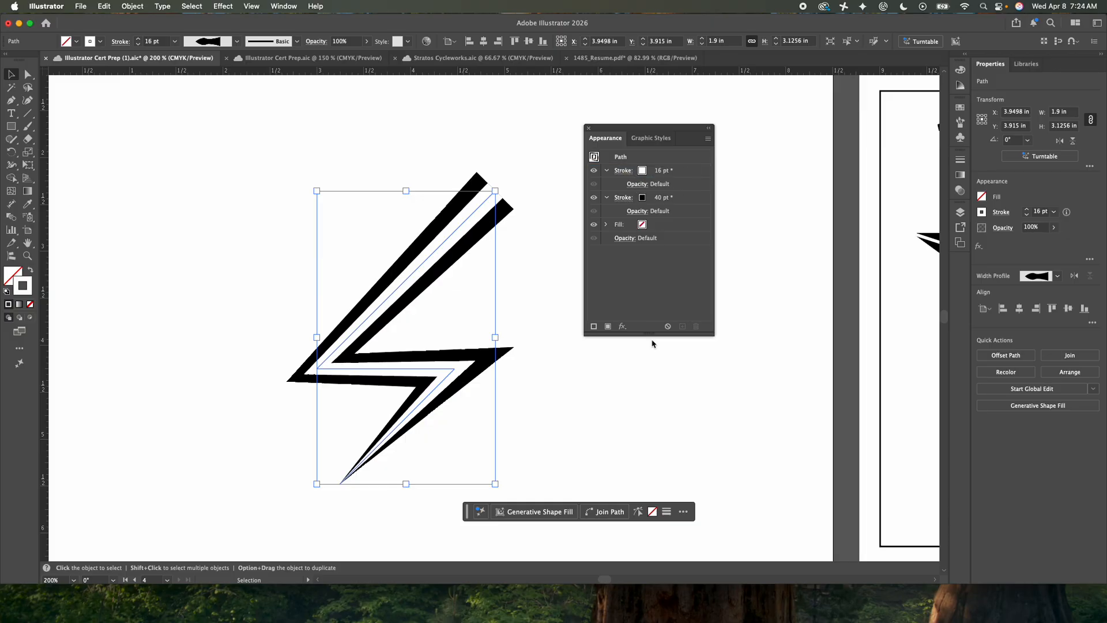
pyautogui.click(653, 376)
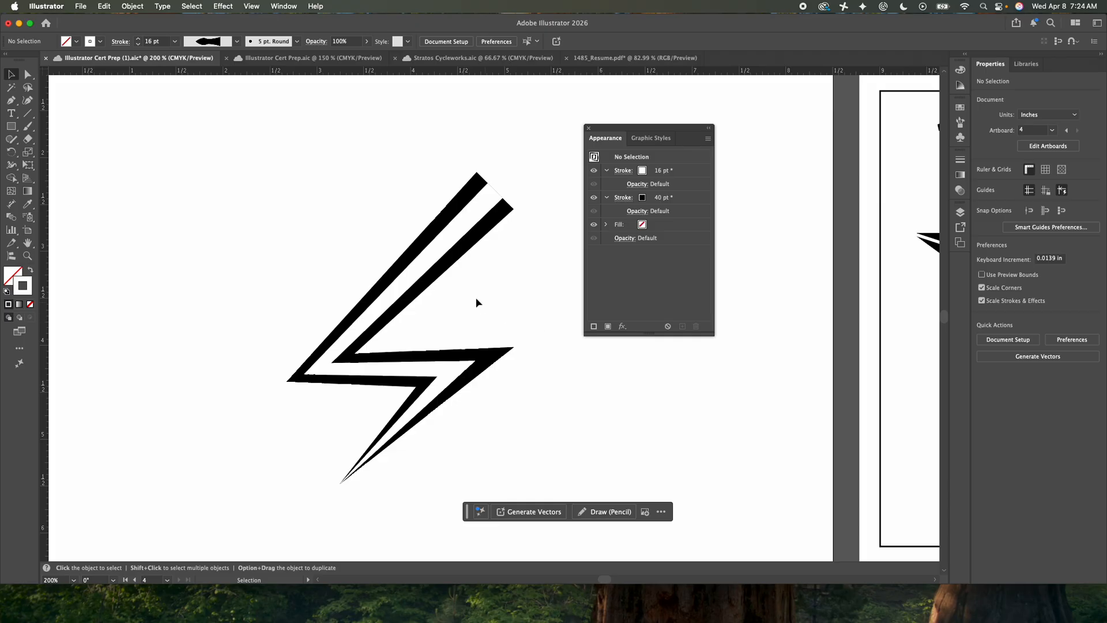
# Move the bolt up about 0.6 in and give its white stroke a round join at the corners
pyautogui.moveTo(436, 277); pyautogui.dragTo(440, 223)
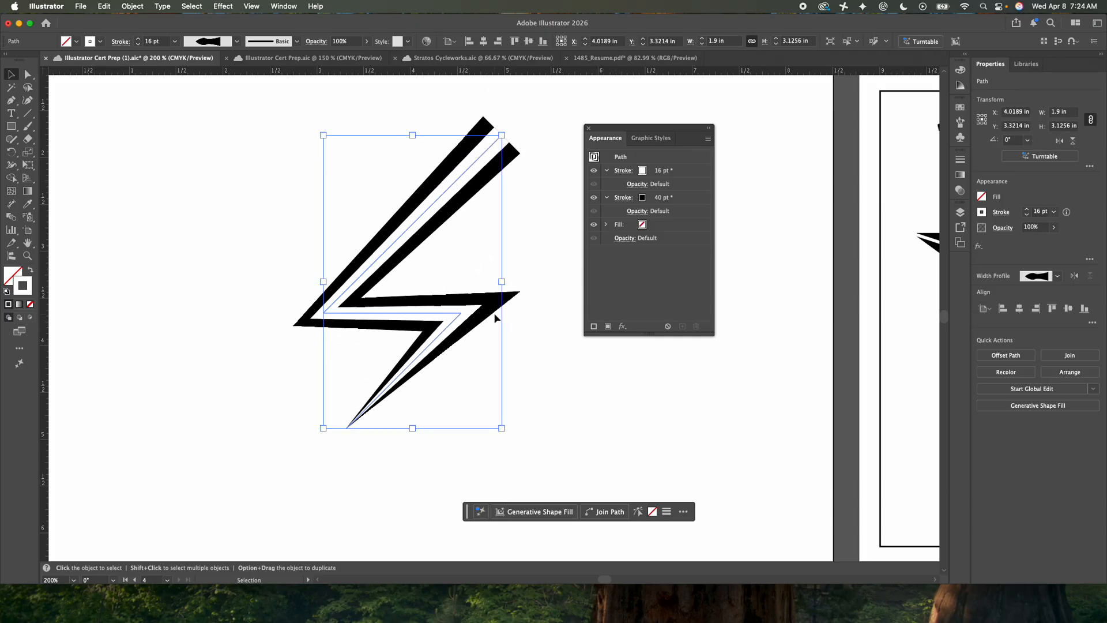
pyautogui.click(624, 170)
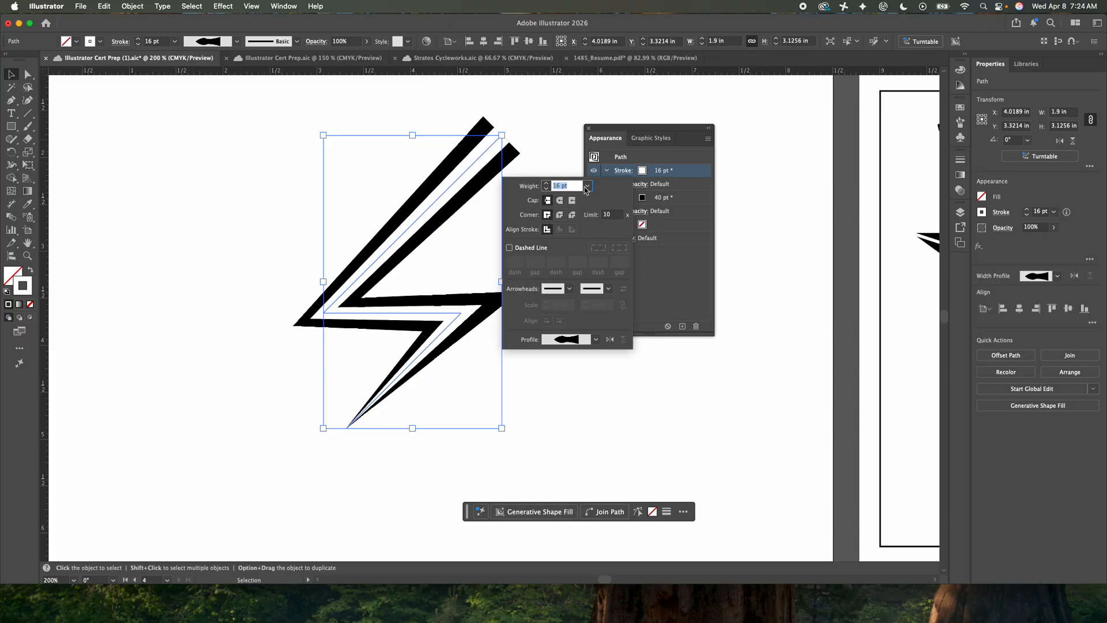
pyautogui.click(561, 200)
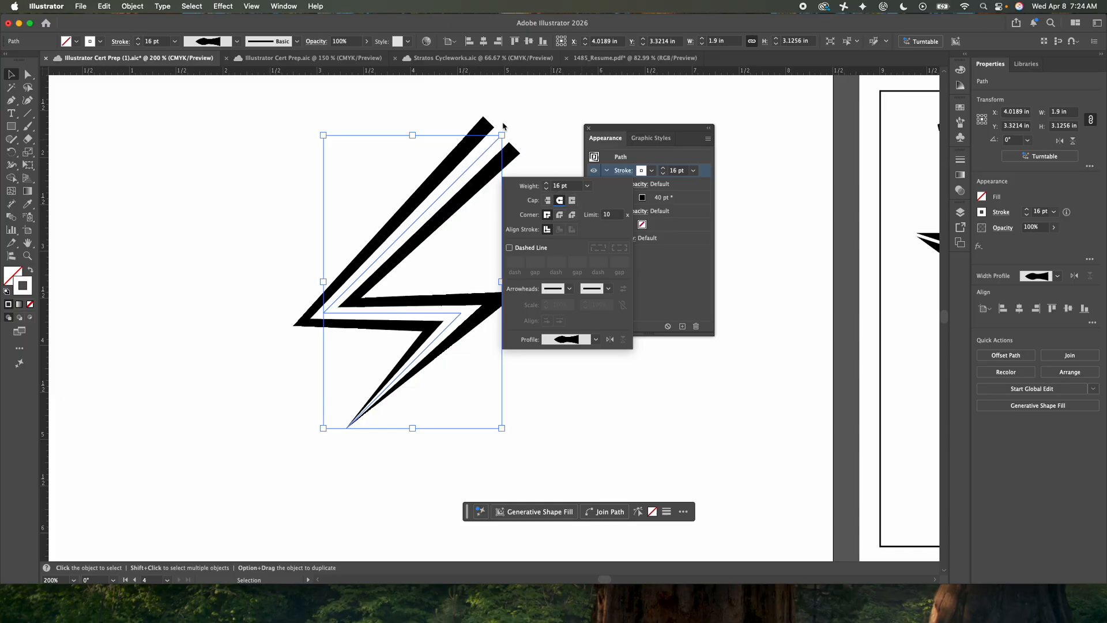
pyautogui.click(560, 215)
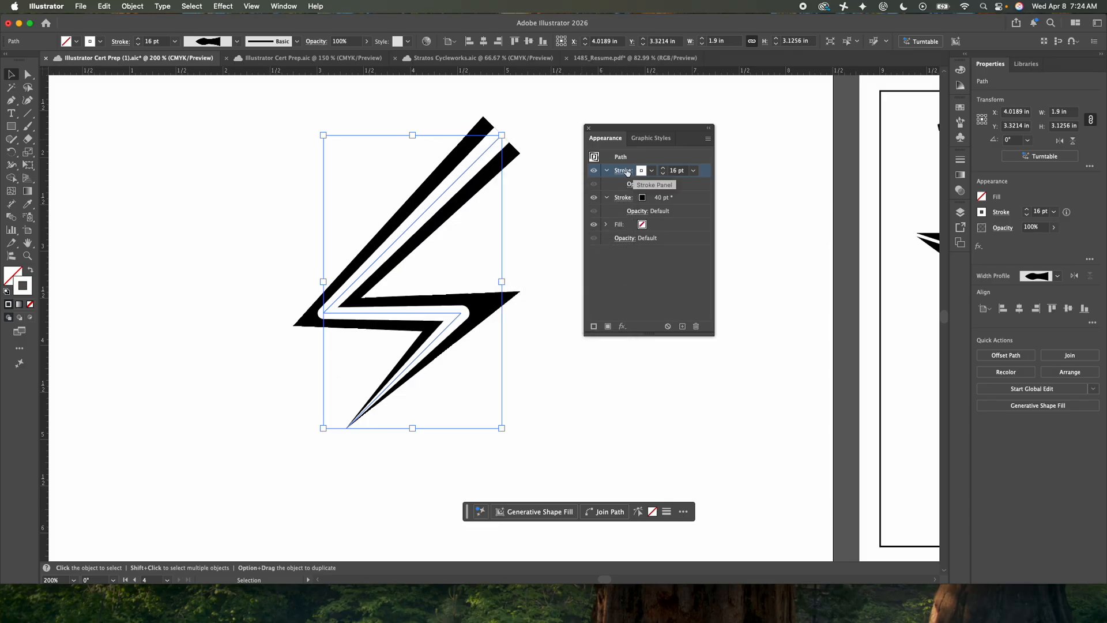
# Give the black stroke a round join, try a round cap on it, and restore the butt cap
pyautogui.click(628, 199)
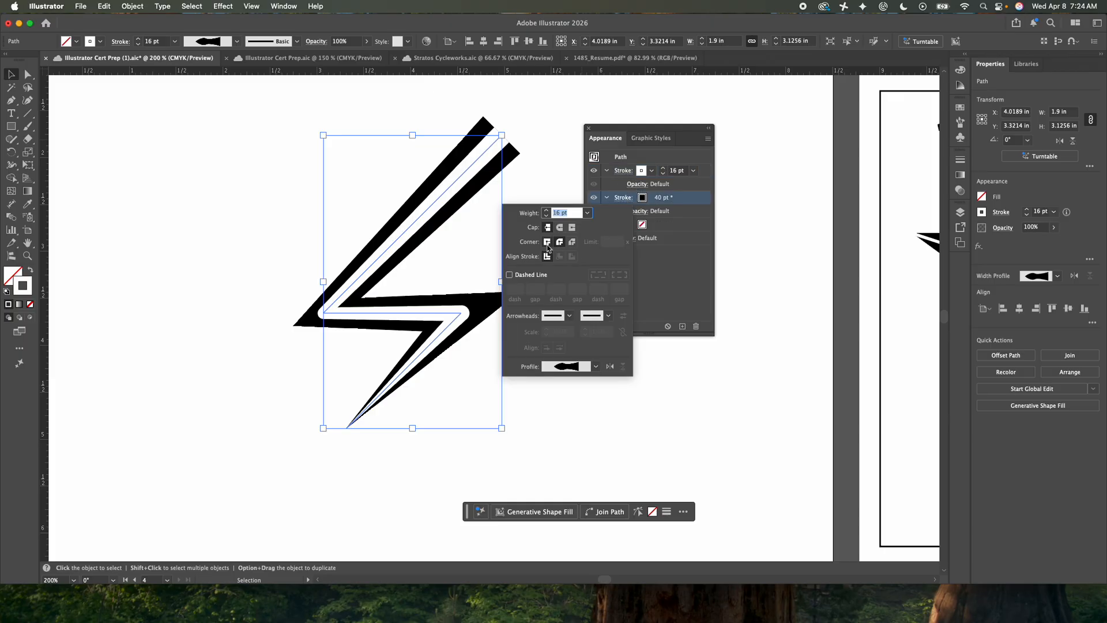
pyautogui.click(560, 243)
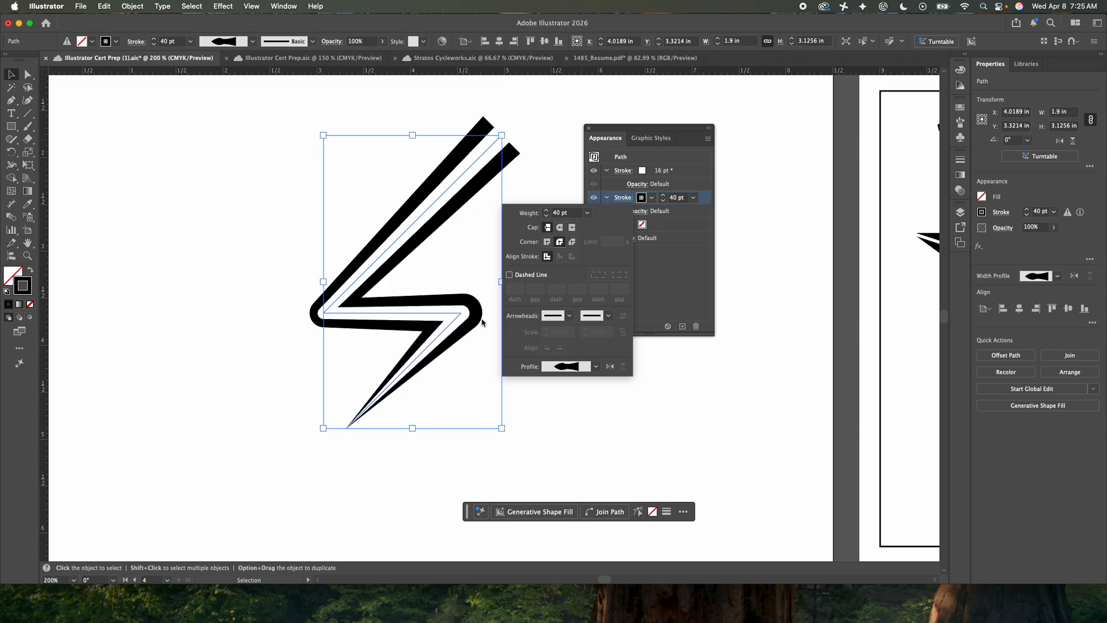
pyautogui.click(560, 228)
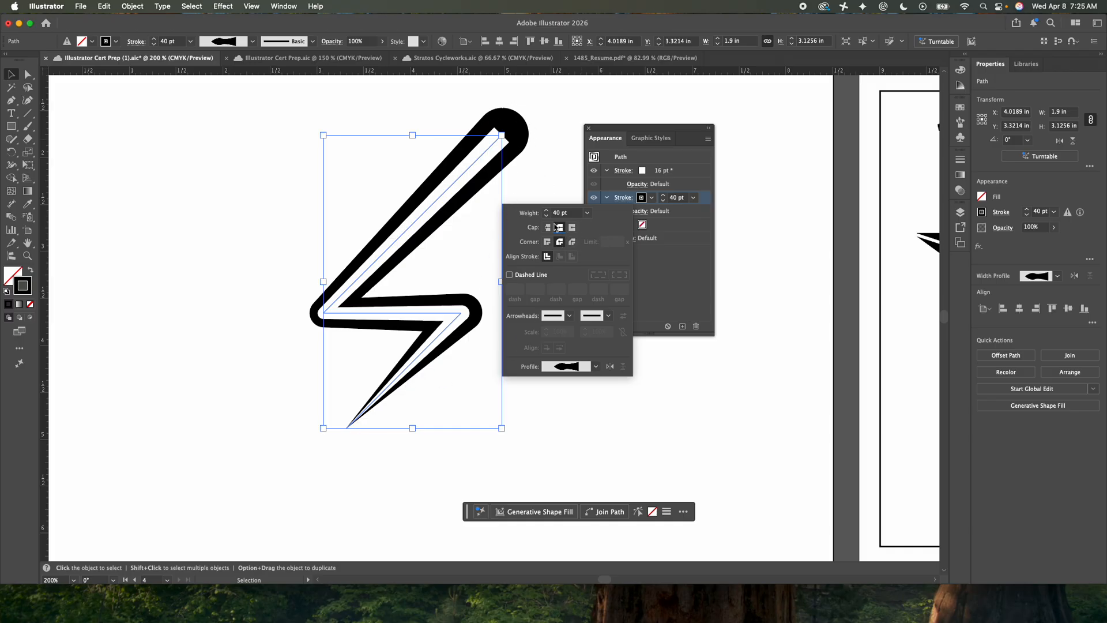
pyautogui.click(548, 227)
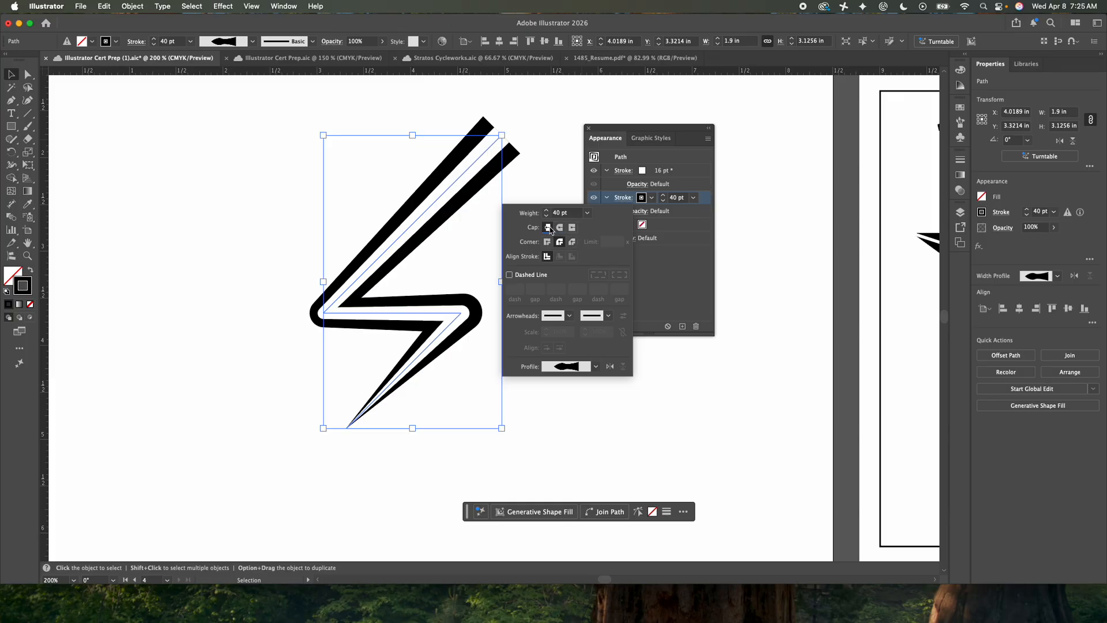
pyautogui.click(551, 178)
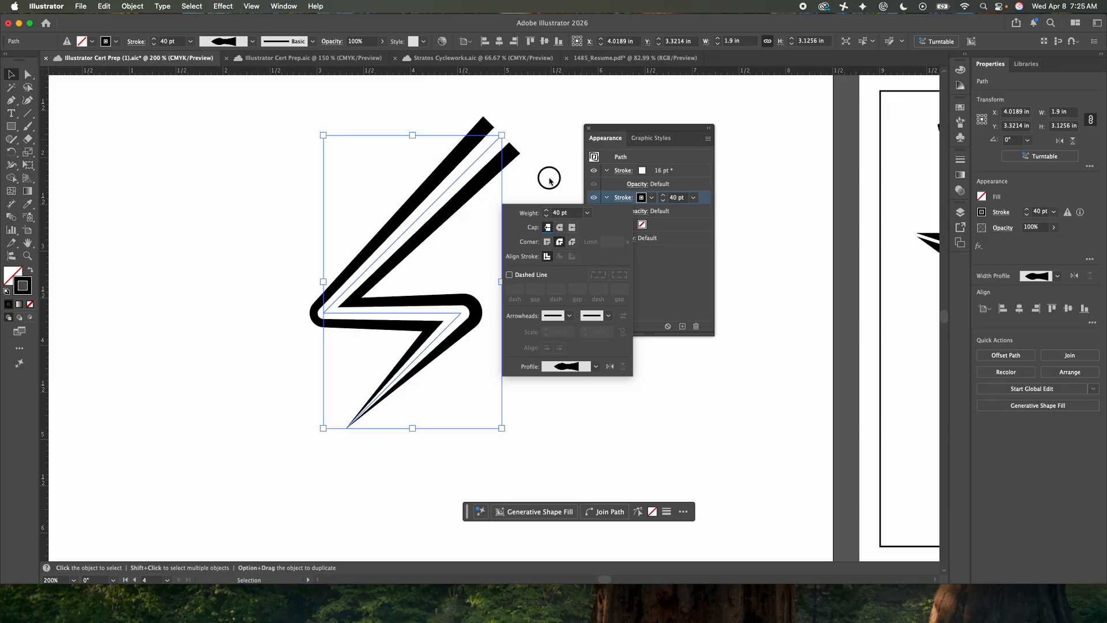